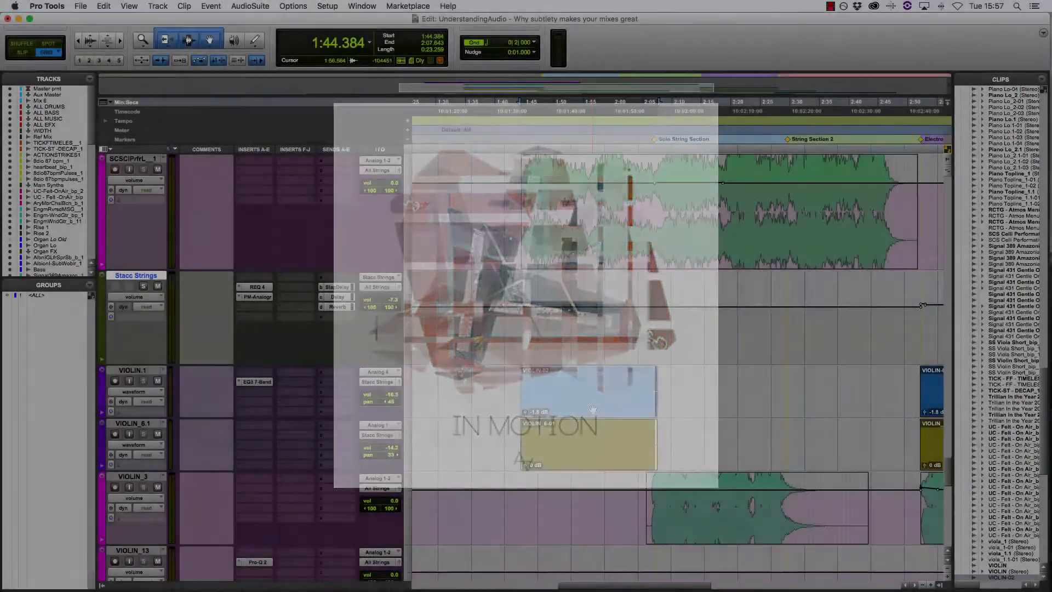
Play the selected VIOLIN-02 section from 1:44.384 with the string processing active
{"action": "key", "text": "space"}
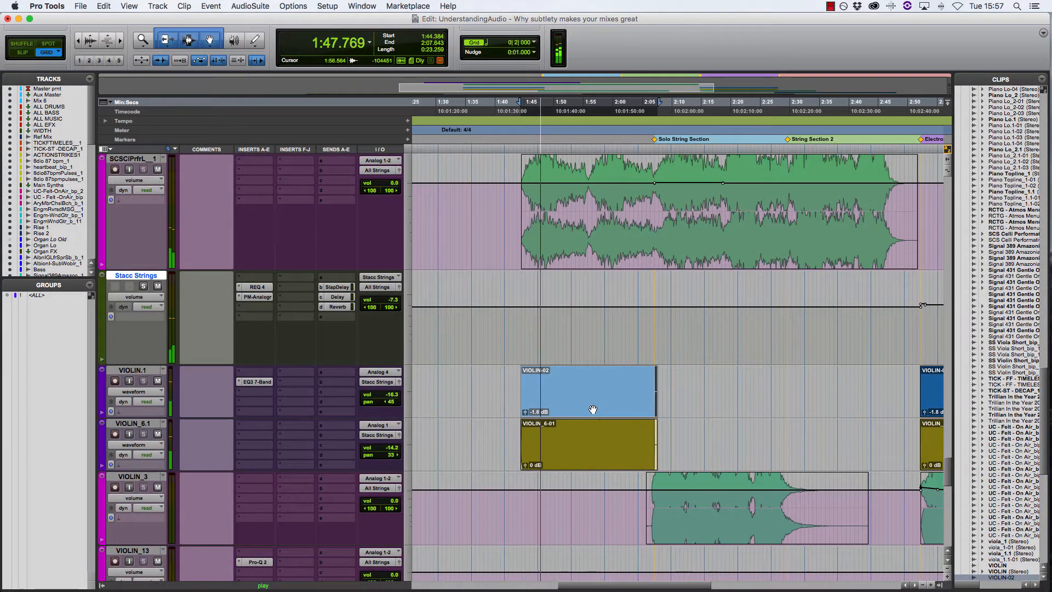
{"action": "scroll", "coordinate": [498, 391], "scroll_direction": "up", "scroll_amount": 1}
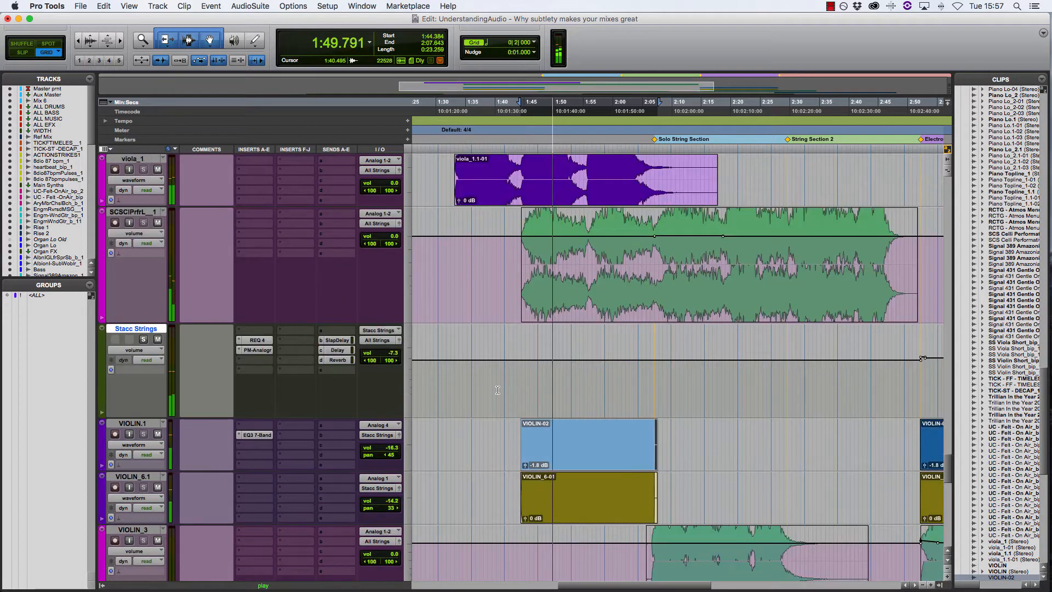
{"action": "scroll", "coordinate": [498, 390], "scroll_direction": "up", "scroll_amount": 3}
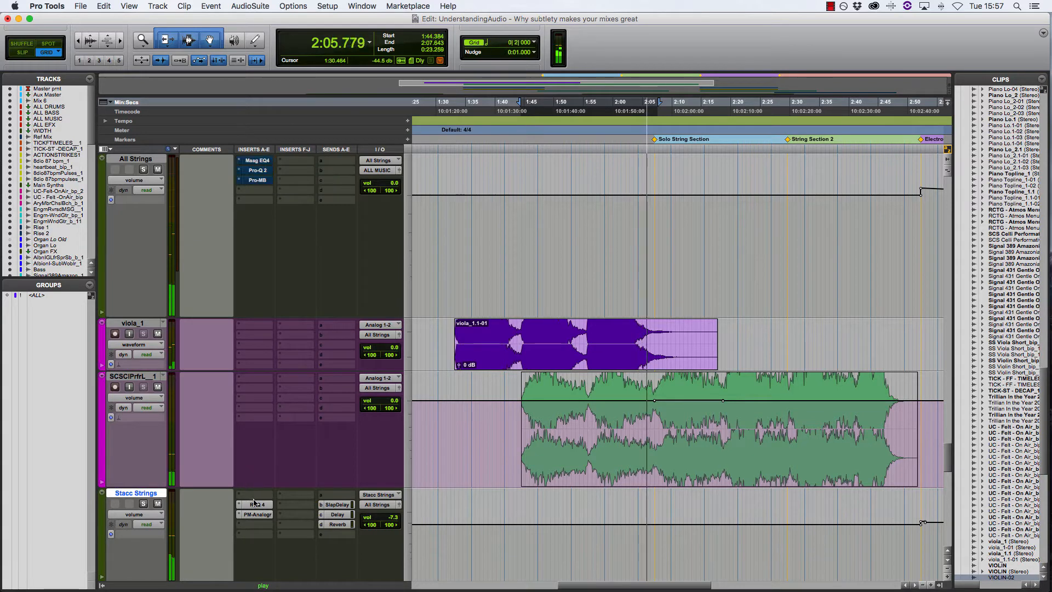
Play the same violin section with the processing bypassed on the Stacc Strings and VIOLIN.1 tracks
{"action": "scroll", "coordinate": [336, 503], "scroll_direction": "down", "scroll_amount": 5}
{"action": "key", "text": "space"}
{"action": "key", "text": "space"}
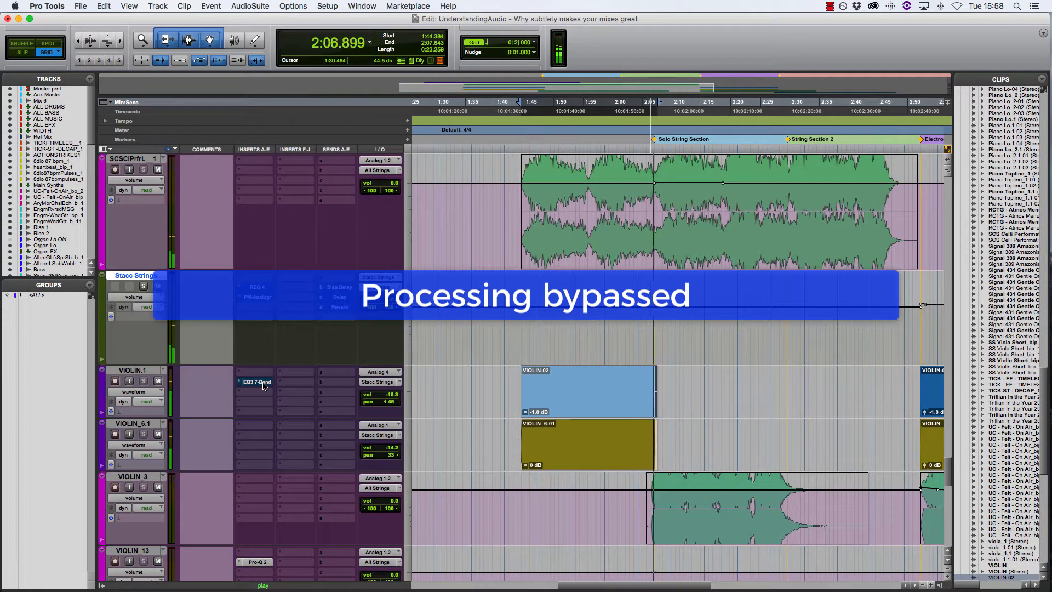
Stop playback and re-enable the EQ3 7-Band on VIOLIN.1 and the Stacc Strings and All Strings processing
{"action": "key", "text": "space"}
{"action": "left_click", "coordinate": [264, 382], "text": "super"}
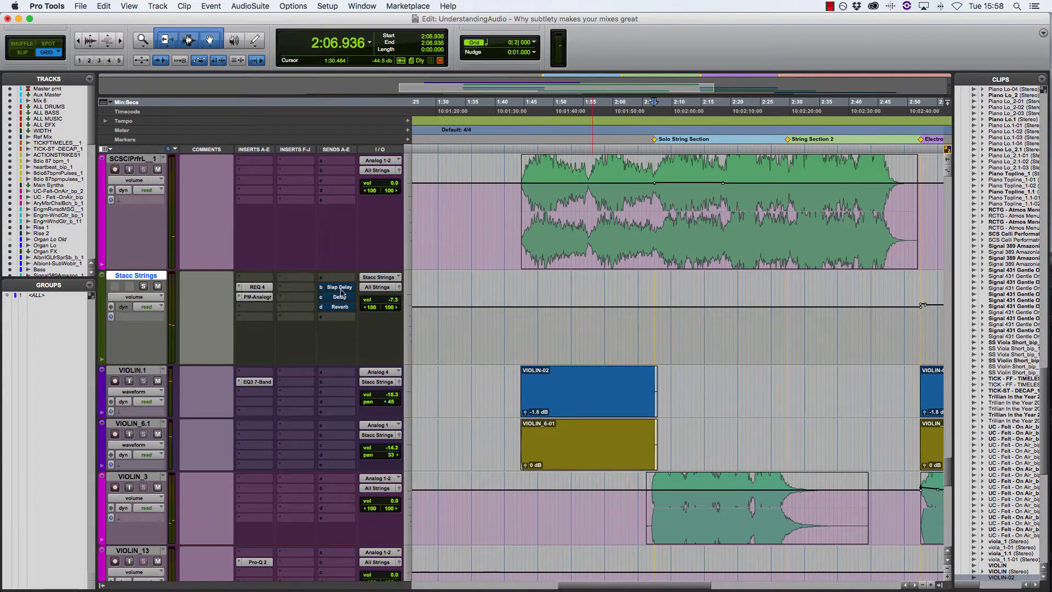
{"action": "scroll", "coordinate": [329, 294], "scroll_direction": "up", "scroll_amount": 5}
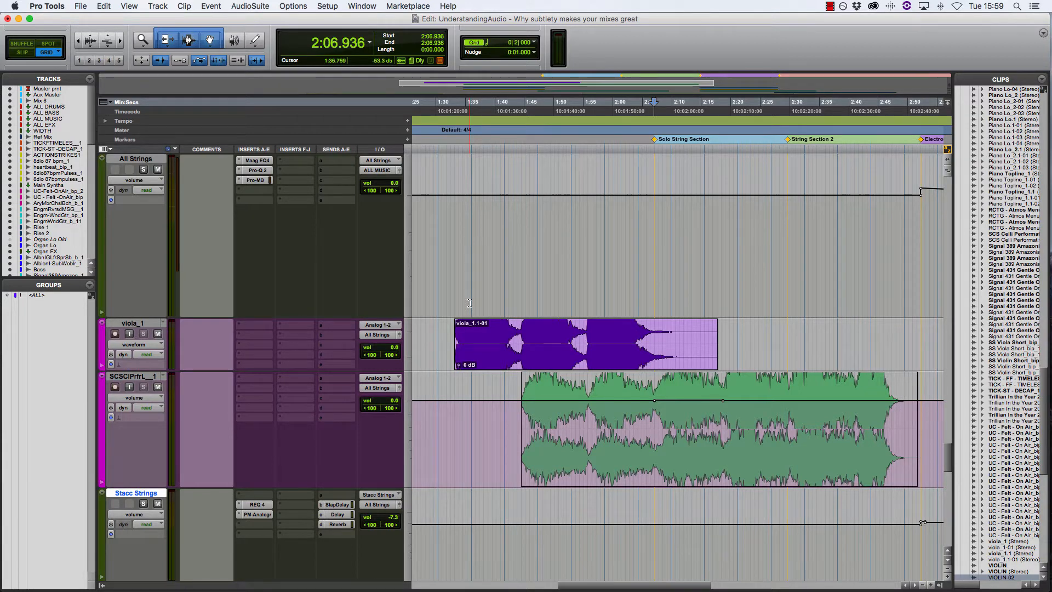
Select the VIOLIN-02 clip and play it from 1:44.384 with the processing active
{"action": "scroll", "coordinate": [469, 303], "scroll_direction": "down", "scroll_amount": 6}
{"action": "left_click", "coordinate": [566, 297]}
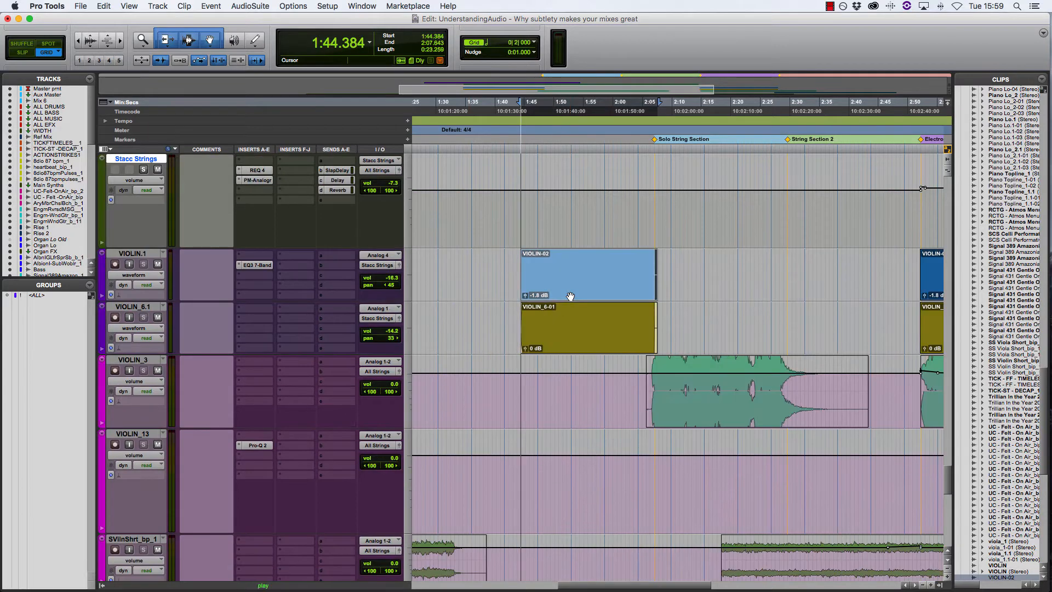
{"action": "key", "text": "space"}
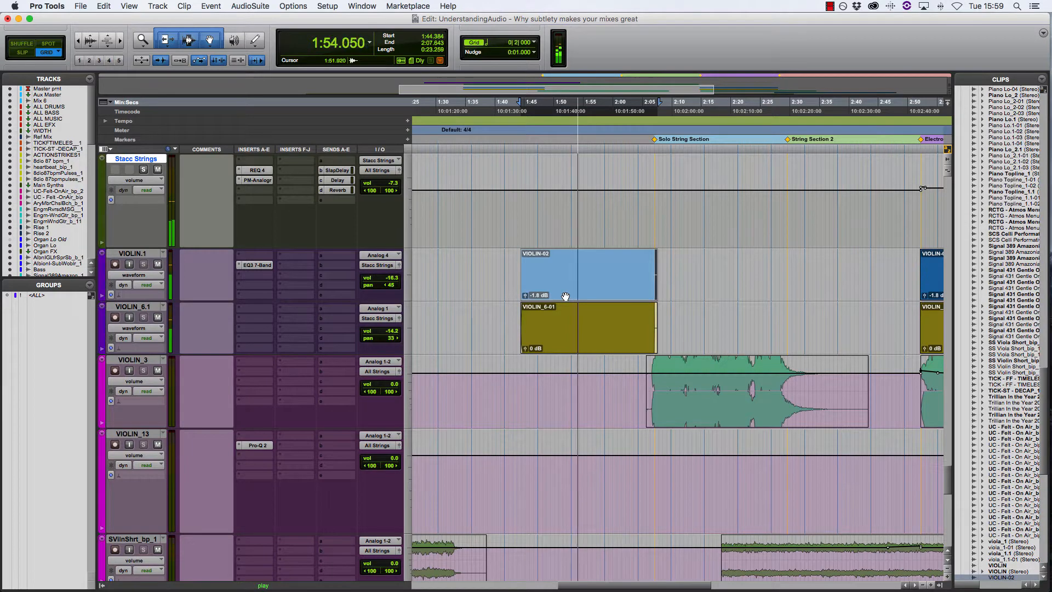
Bypass the All Strings inserts, the Stacc Strings inserts and sends, and VIOLIN.1's EQ3 7-Band during playback, and stop after listening
{"action": "scroll", "coordinate": [565, 296], "scroll_direction": "up", "scroll_amount": 3}
{"action": "scroll", "coordinate": [566, 296], "scroll_direction": "up", "scroll_amount": 6}
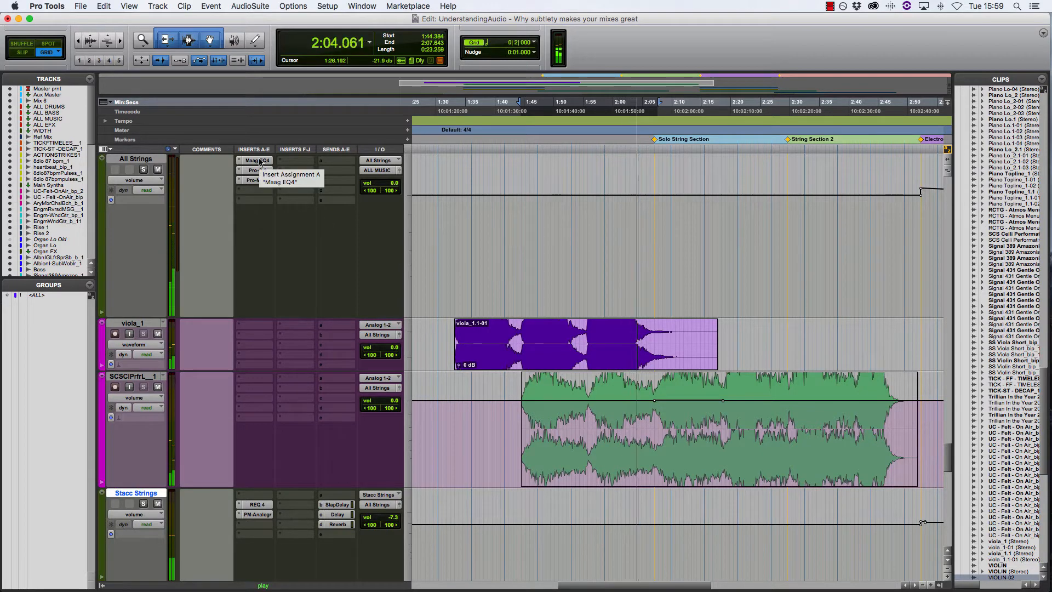
{"action": "left_click", "coordinate": [260, 163], "text": "alt+super"}
{"action": "left_click", "coordinate": [259, 514], "text": "alt+super"}
{"action": "left_click", "coordinate": [348, 509], "text": "alt+super"}
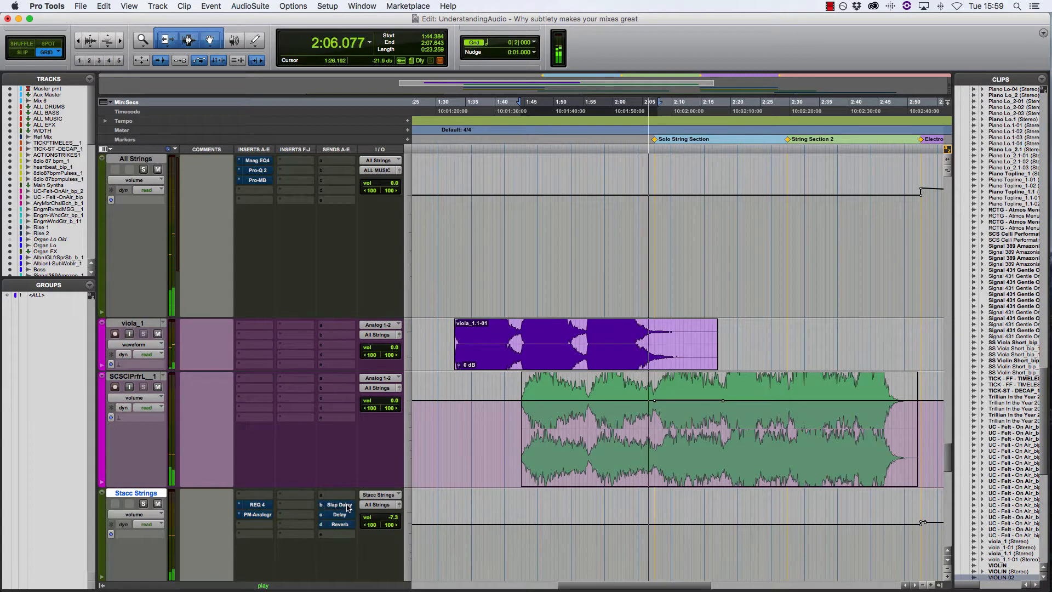
{"action": "scroll", "coordinate": [346, 508], "scroll_direction": "down", "scroll_amount": 5}
{"action": "left_click", "coordinate": [254, 434], "text": "alt+super"}
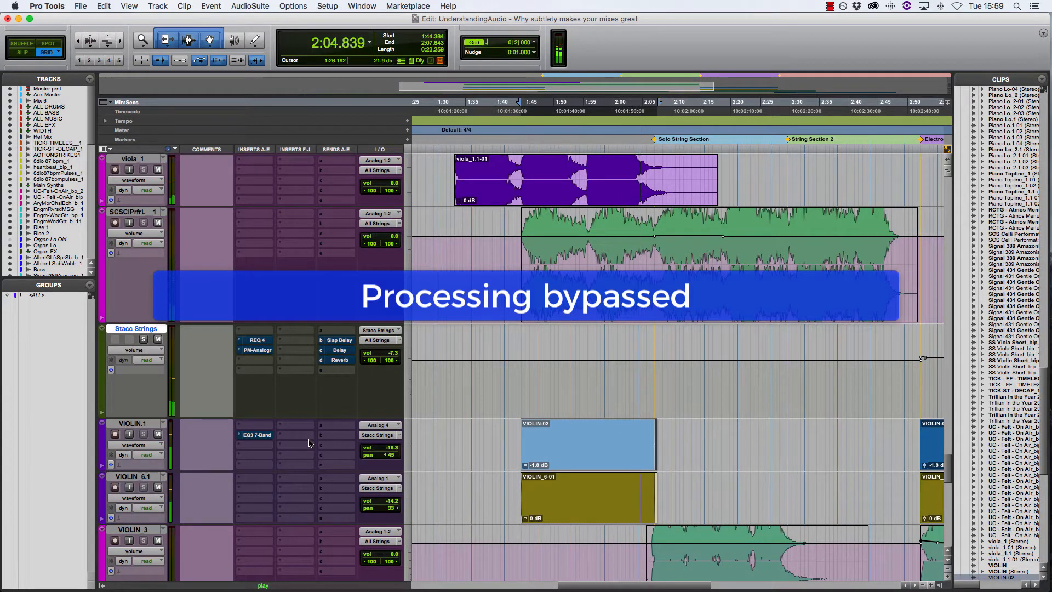
{"action": "key", "text": "space"}
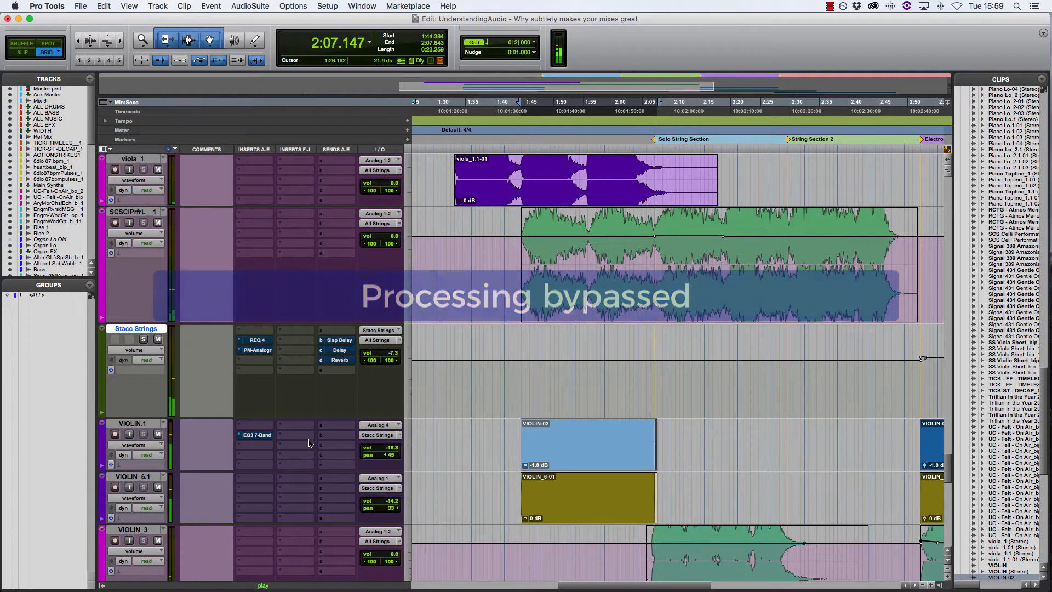
Look through the string tracks from All Strings down to VIOLIN_9 and return to All Strings
{"action": "scroll", "coordinate": [265, 436], "scroll_direction": "up", "scroll_amount": 3}
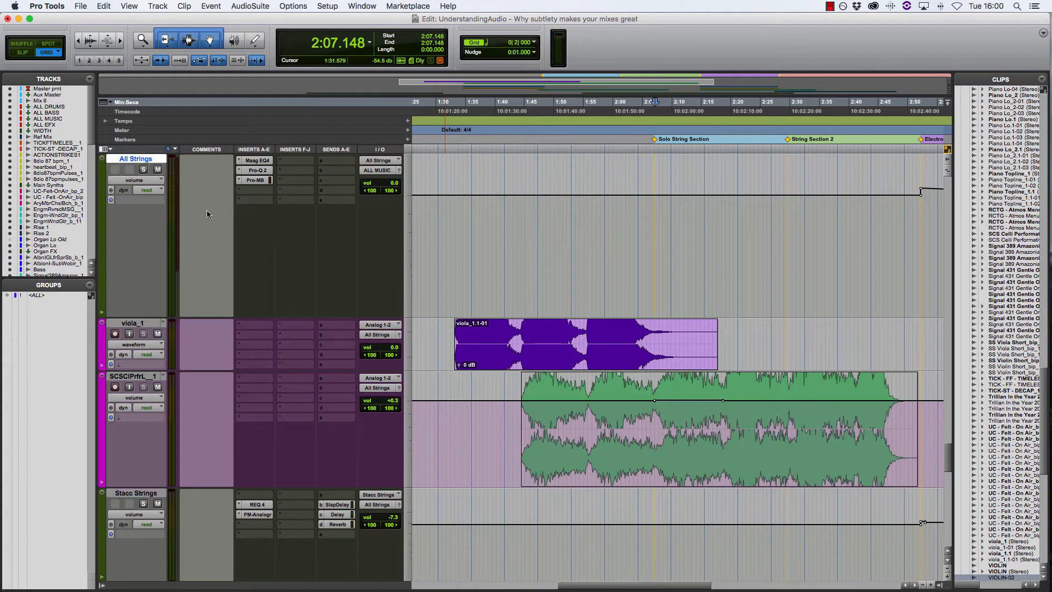
{"action": "scroll", "coordinate": [206, 209], "scroll_direction": "down", "scroll_amount": 8}
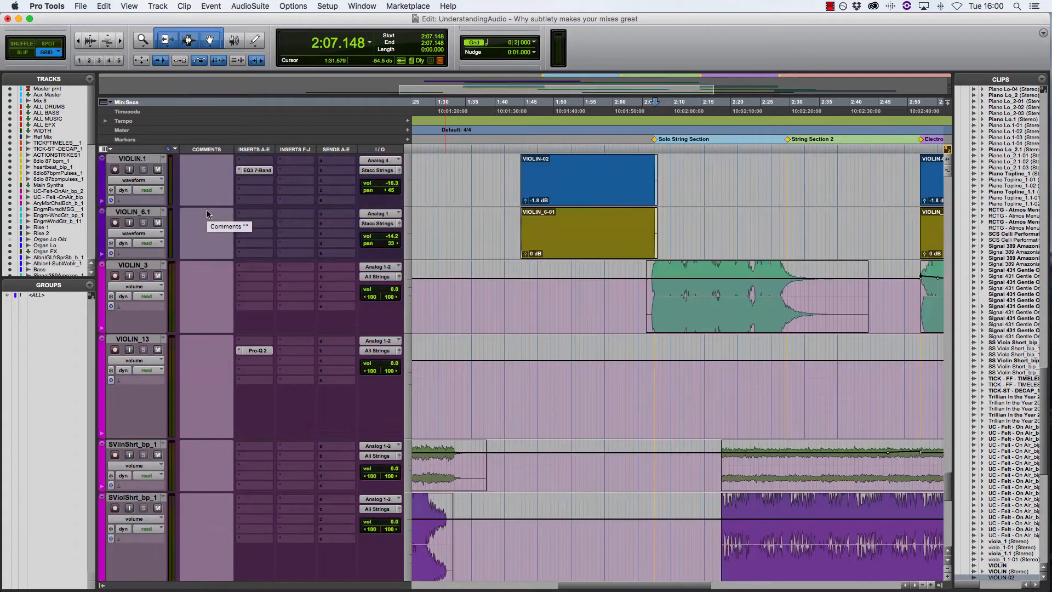
{"action": "scroll", "coordinate": [207, 213], "scroll_direction": "down", "scroll_amount": 10}
{"action": "scroll", "coordinate": [208, 213], "scroll_direction": "down", "scroll_amount": 2}
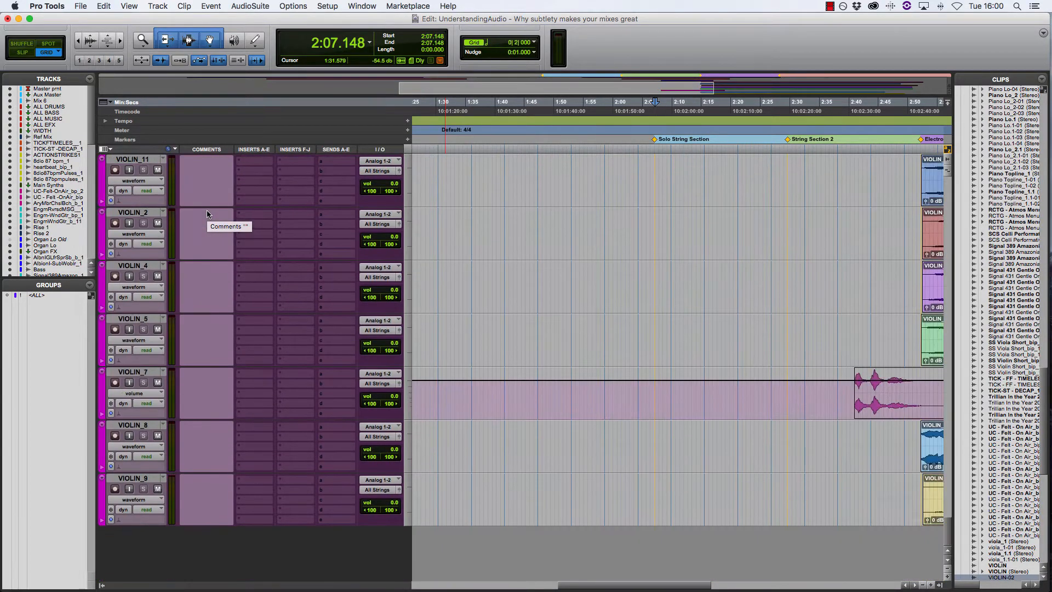
{"action": "scroll", "coordinate": [207, 213], "scroll_direction": "up", "scroll_amount": 6}
{"action": "scroll", "coordinate": [207, 214], "scroll_direction": "up", "scroll_amount": 4}
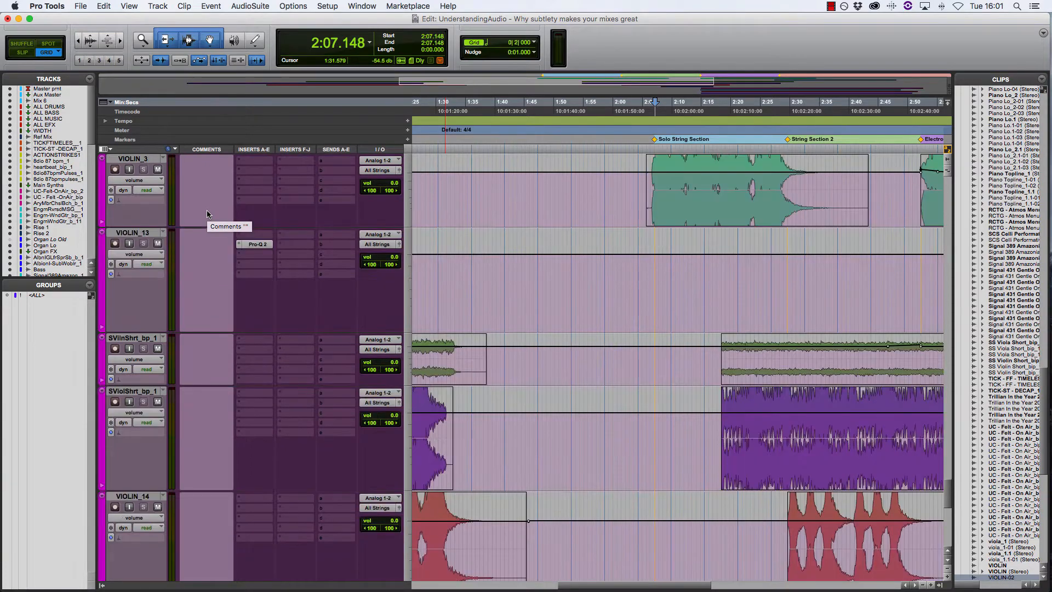
{"action": "scroll", "coordinate": [207, 214], "scroll_direction": "up", "scroll_amount": 8}
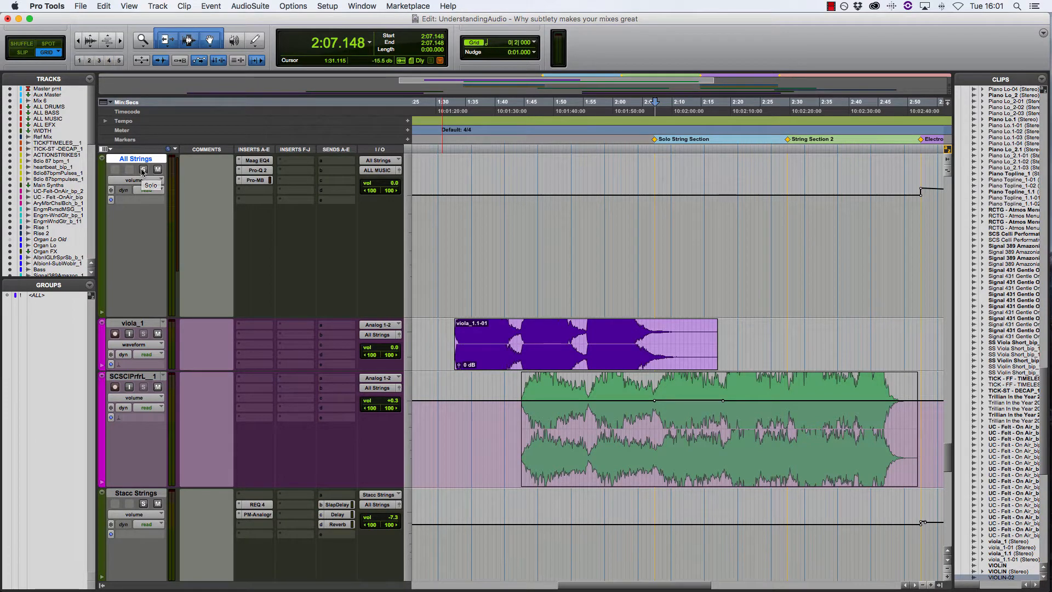
Select the VIOLIN-02 clip and bypass the Stacc Strings track's REQ 4 and PM-Analogr inserts and its Slap Delay, Delay and Reverb sends
{"action": "scroll", "coordinate": [468, 477], "scroll_direction": "down", "scroll_amount": 3}
{"action": "left_click", "coordinate": [597, 463]}
{"action": "left_click_drag", "start_coordinate": [263, 340], "coordinate": [263, 351]}
{"action": "left_click_drag", "start_coordinate": [338, 340], "coordinate": [338, 360]}
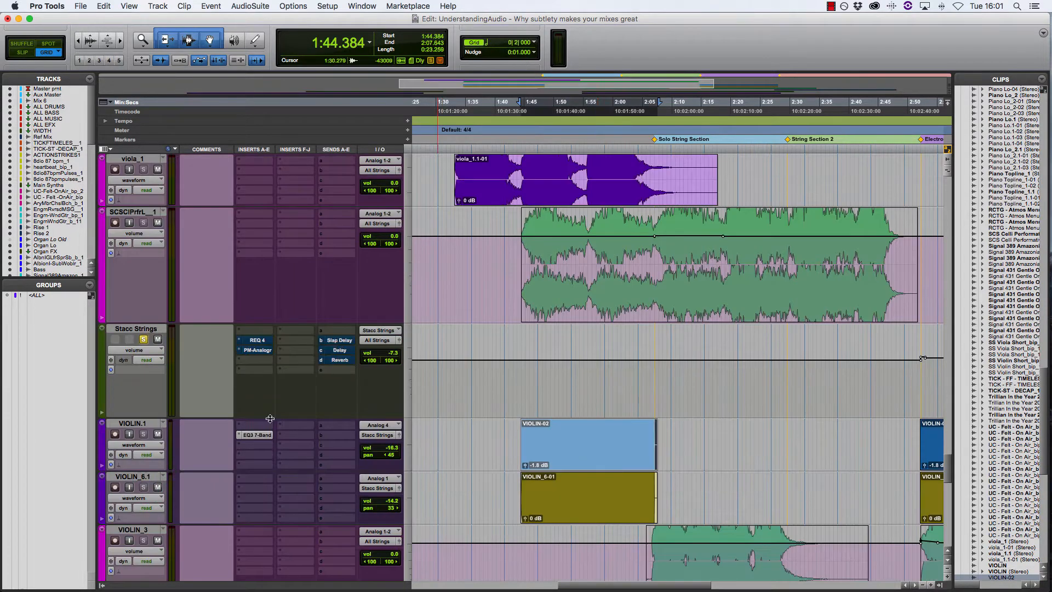
Bypass VIOLIN.1's EQ3 7-Band and the three All Strings inserts, and play the selection without processing
{"action": "left_click", "coordinate": [264, 434], "text": "super"}
{"action": "scroll", "coordinate": [269, 414], "scroll_direction": "up", "scroll_amount": 3}
{"action": "left_click_drag", "start_coordinate": [264, 161], "coordinate": [263, 180]}
{"action": "scroll", "coordinate": [539, 354], "scroll_direction": "down", "scroll_amount": 3}
{"action": "key", "text": "space"}
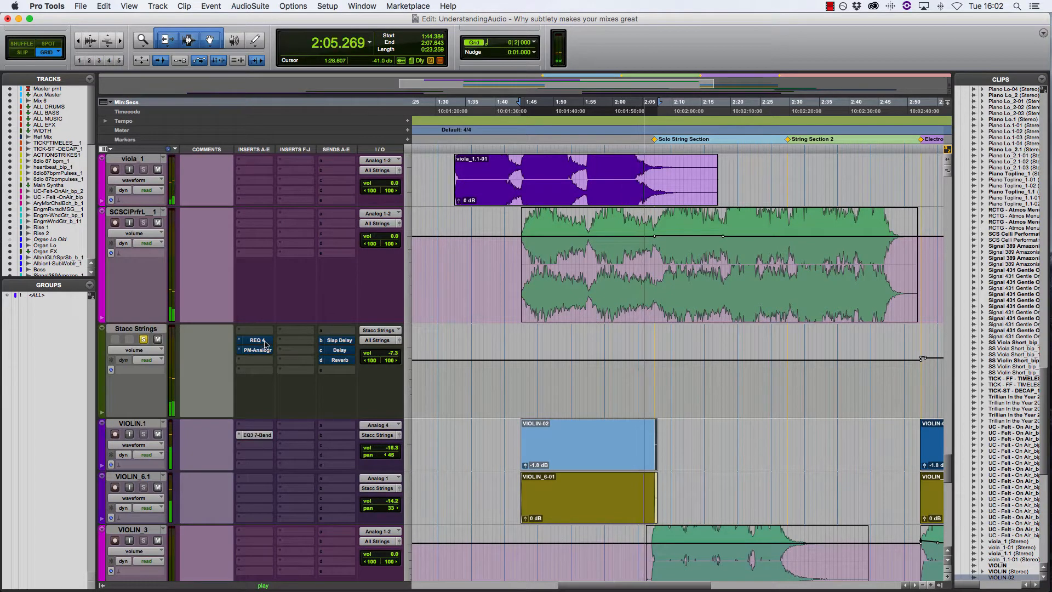
Re-enable the string processing on All Strings and Stacc Strings during playback, and stop after listening to the section
{"action": "scroll", "coordinate": [305, 325], "scroll_direction": "up", "scroll_amount": 5}
{"action": "left_click", "coordinate": [265, 320], "text": "shift+super"}
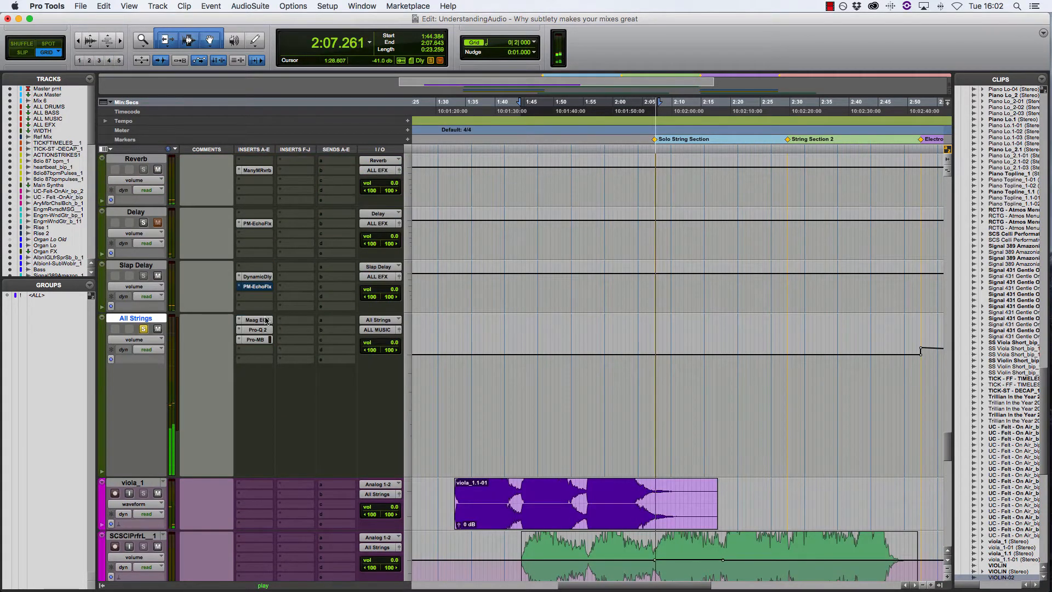
{"action": "scroll", "coordinate": [412, 328], "scroll_direction": "down", "scroll_amount": 5}
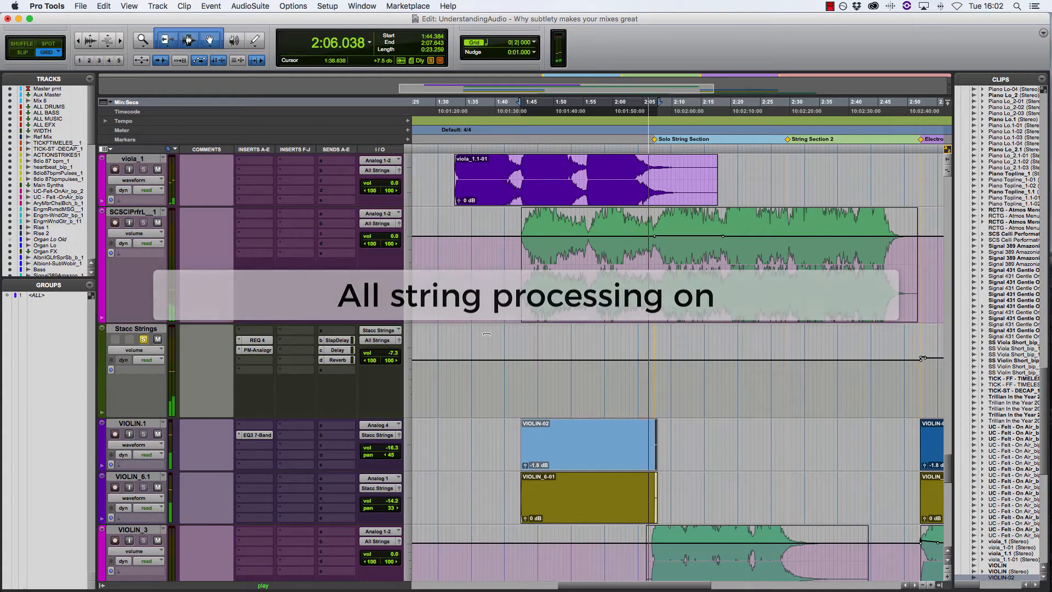
{"action": "key", "text": "space"}
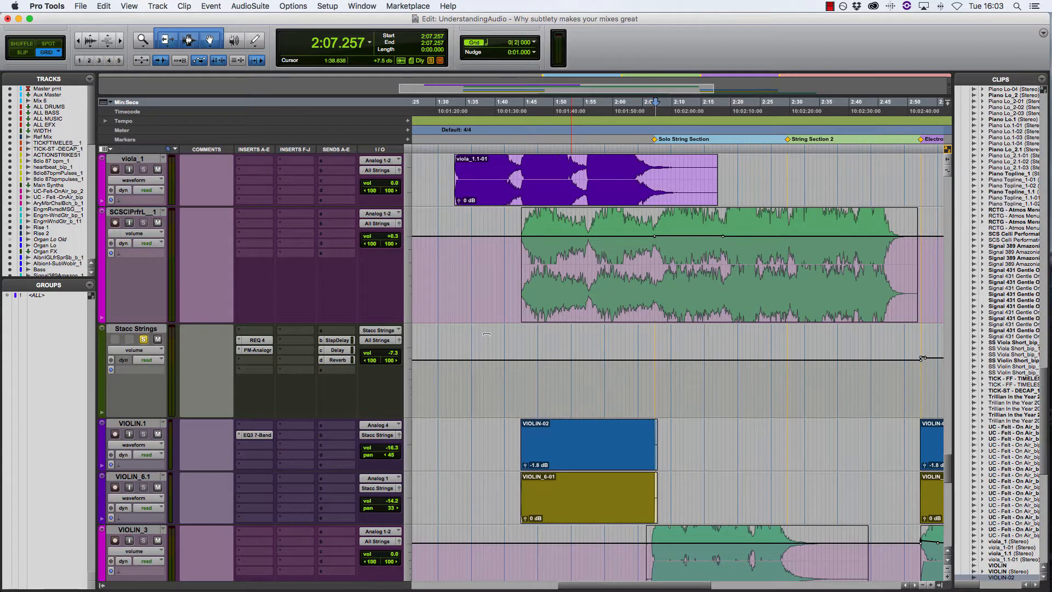
Select the viola_1, SCSCIPrfrL__1 and Stacc Strings tracks and examine their output routing to All Strings
{"action": "scroll", "coordinate": [486, 334], "scroll_direction": "up", "scroll_amount": 5}
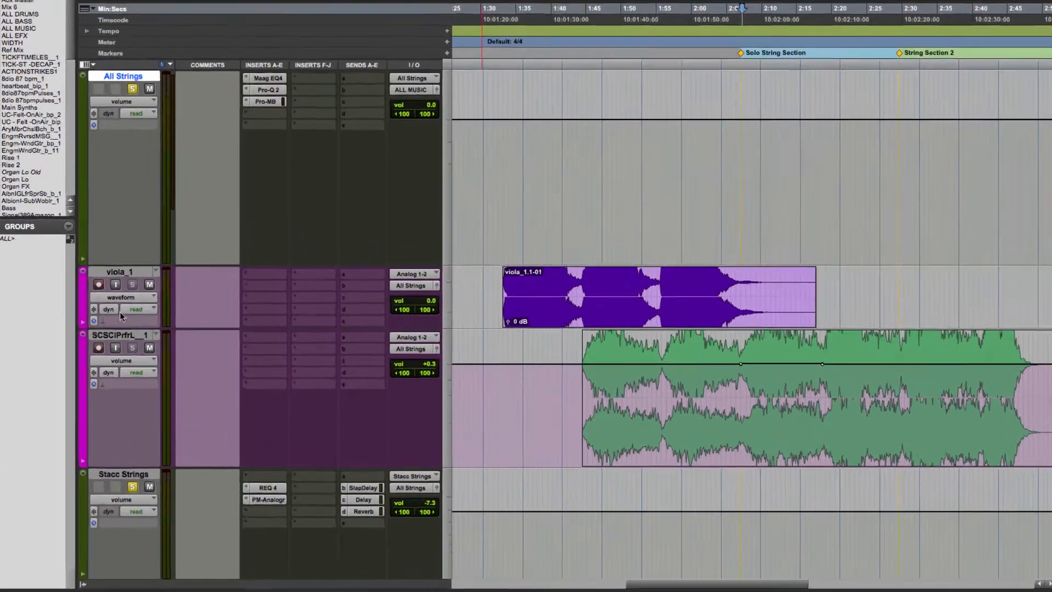
{"action": "left_click", "coordinate": [132, 323]}
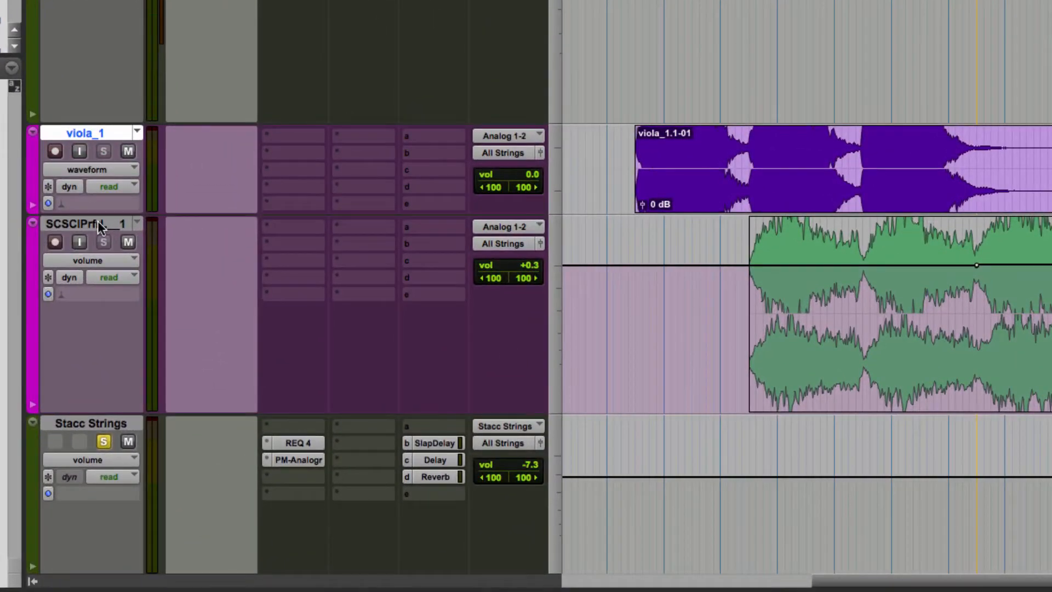
{"action": "scroll", "coordinate": [98, 221], "scroll_direction": "down", "scroll_amount": 5}
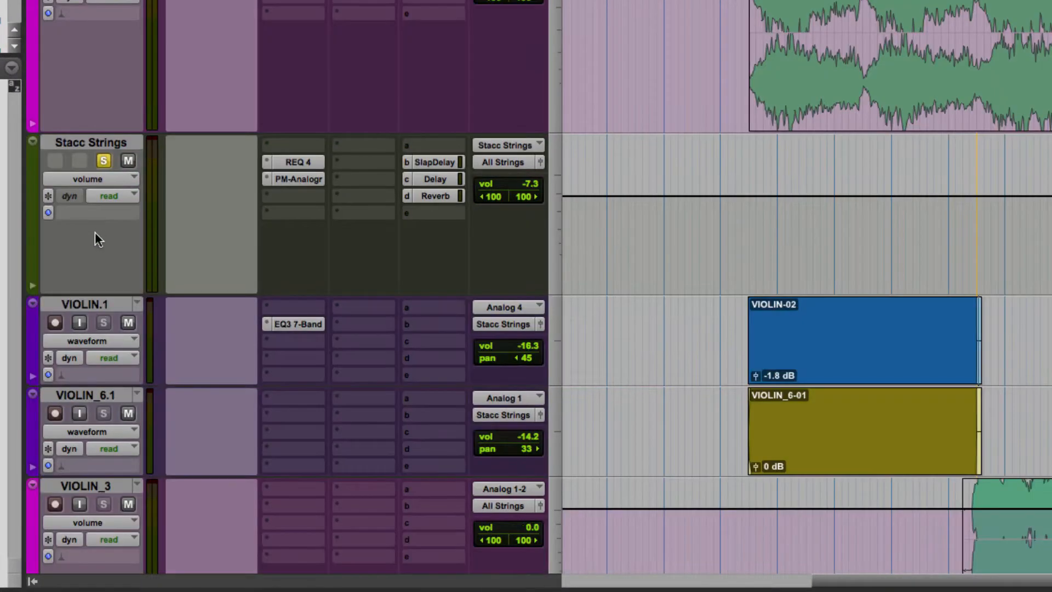
{"action": "left_click", "coordinate": [99, 143]}
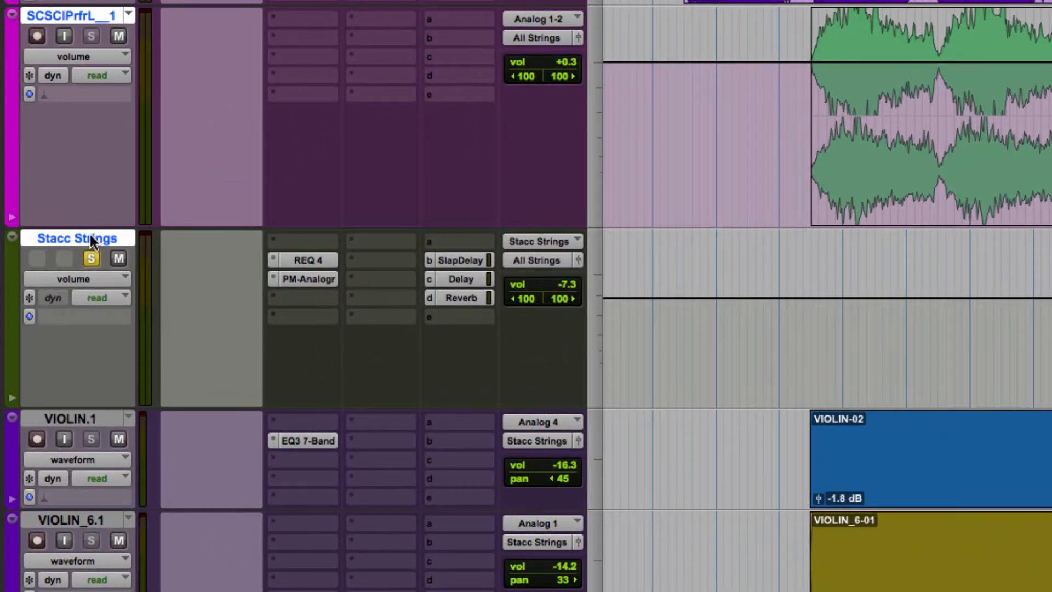
{"action": "scroll", "coordinate": [89, 234], "scroll_direction": "up", "scroll_amount": 5}
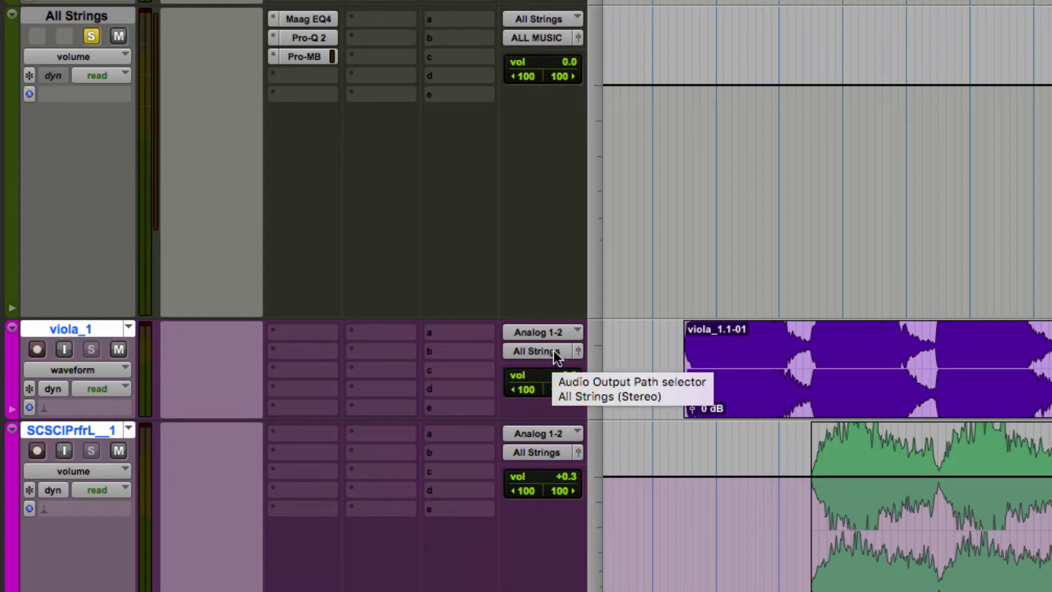
View the All Strings track's Maag EQ4, Pro-Q 2 and Pro-MB plug-in settings in turn, closing the plug-in window at the end
{"action": "left_click", "coordinate": [80, 16]}
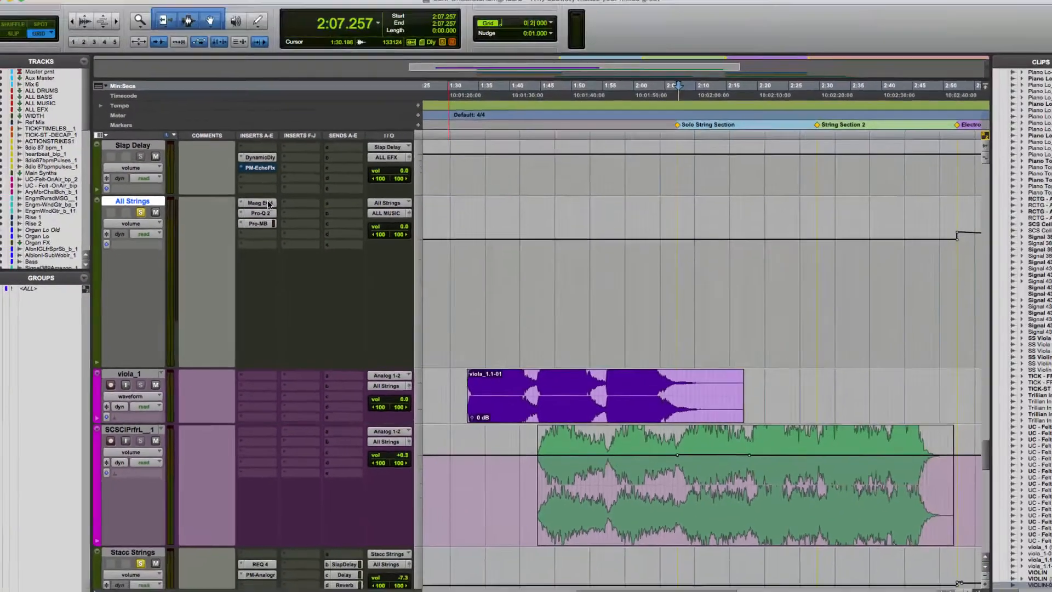
{"action": "left_click", "coordinate": [267, 203]}
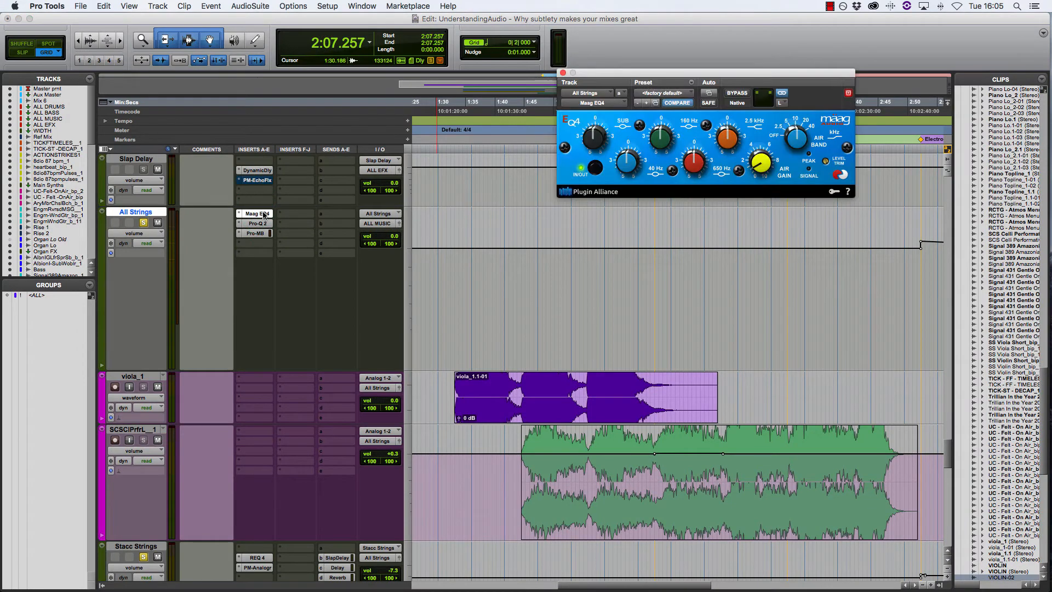
{"action": "left_click", "coordinate": [262, 224]}
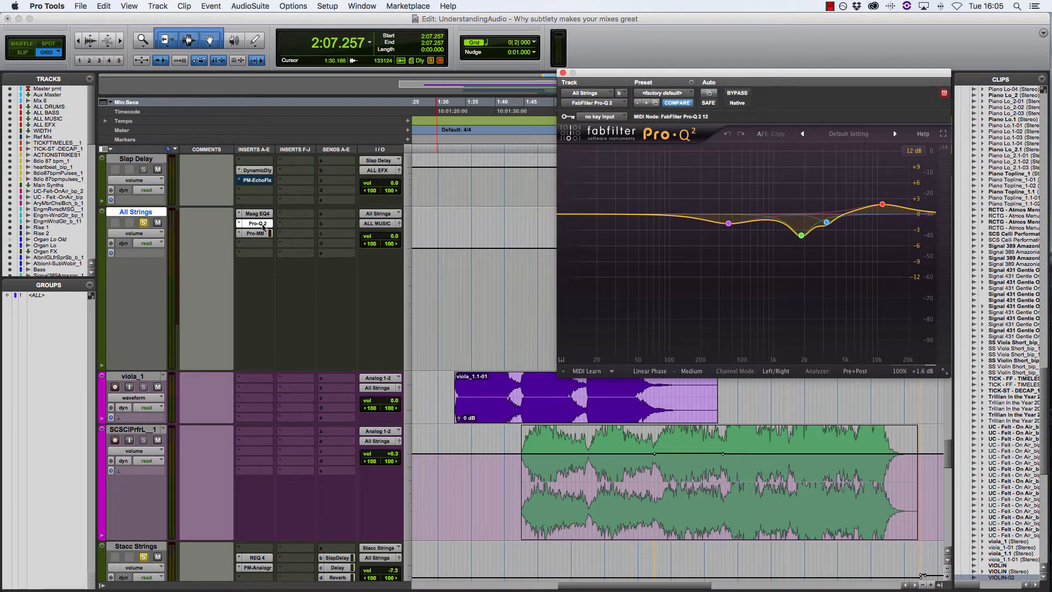
{"action": "left_click", "coordinate": [258, 235]}
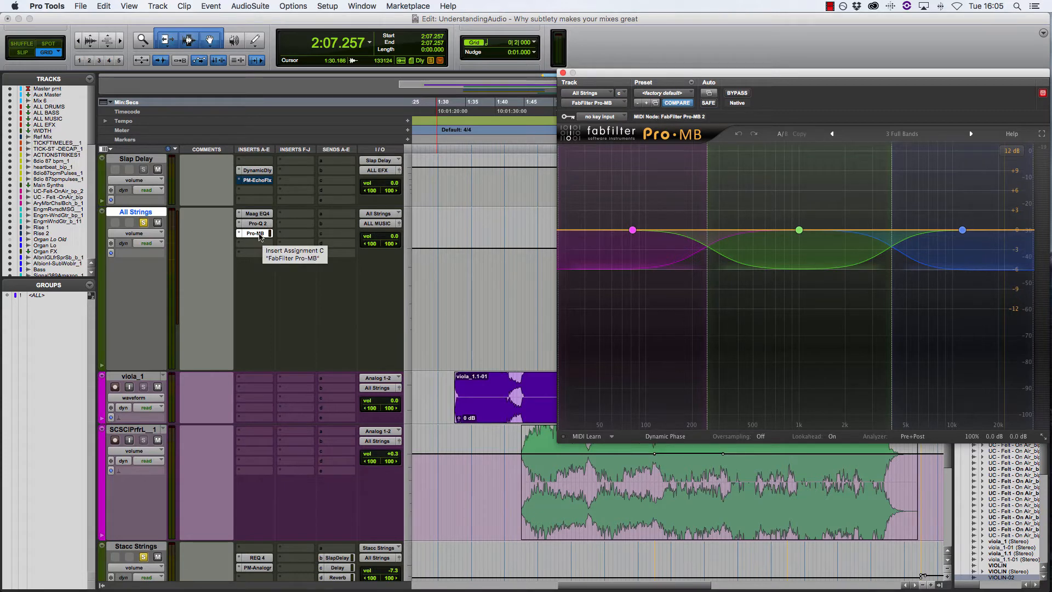
{"action": "left_click", "coordinate": [563, 72]}
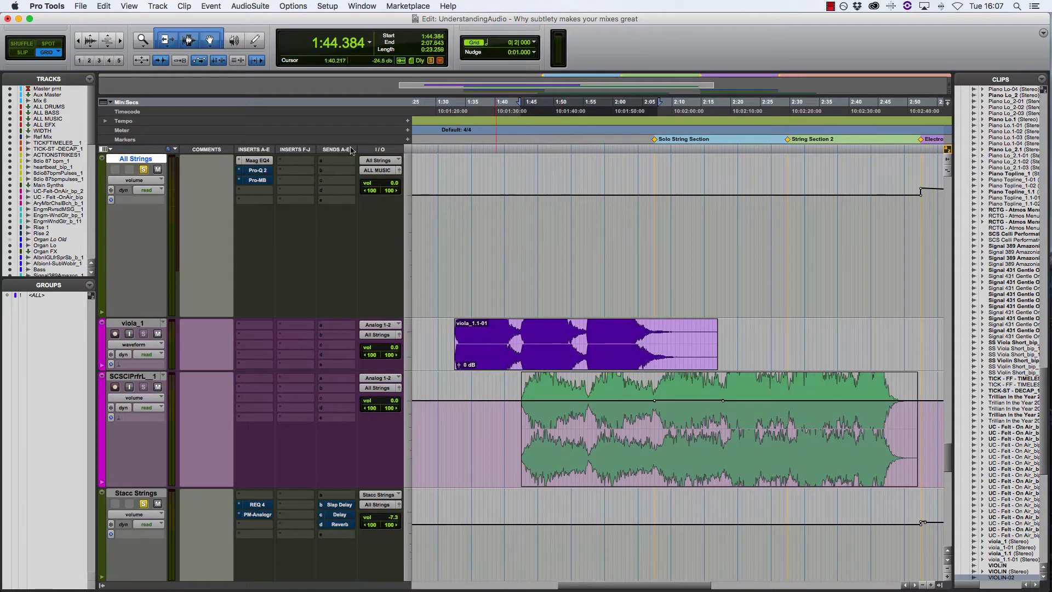
Open the Maag EQ4 on All Strings, play the selection from 1:44.384, and bypass the EQ during playback
{"action": "left_click", "coordinate": [259, 164]}
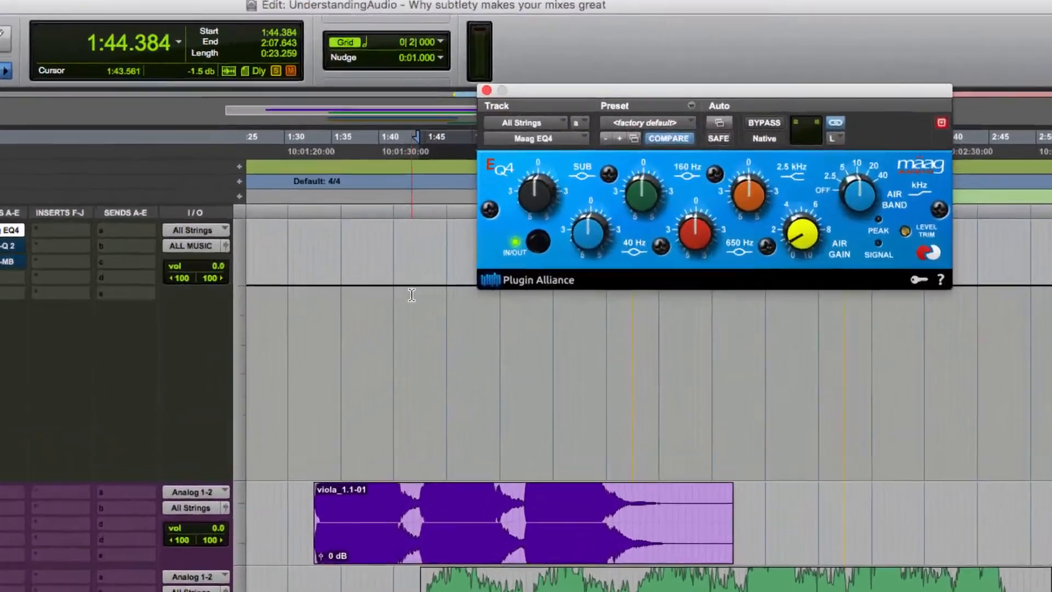
{"action": "key", "text": "space"}
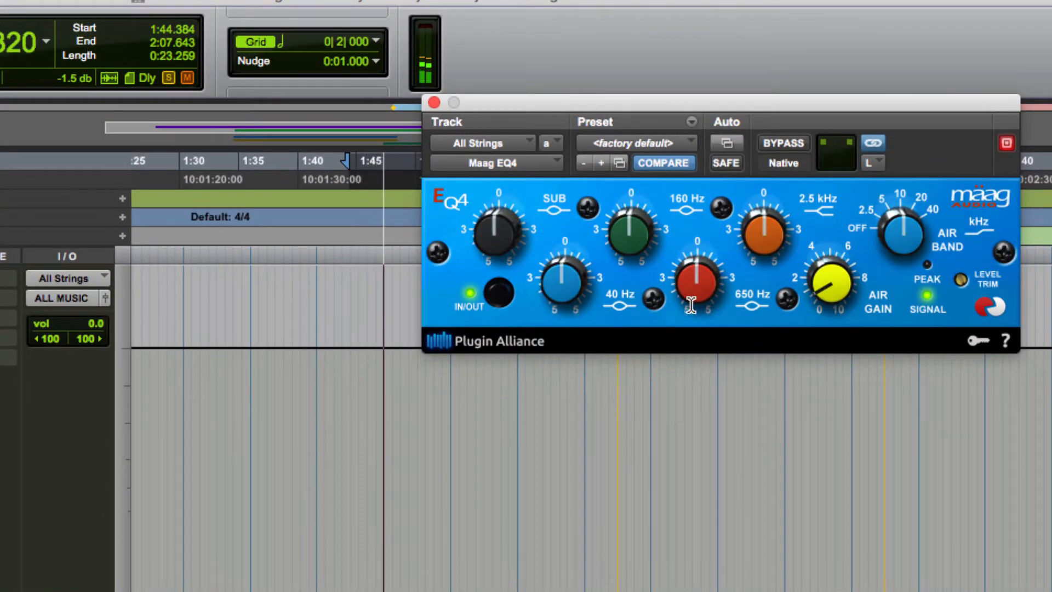
{"action": "left_click", "coordinate": [784, 144]}
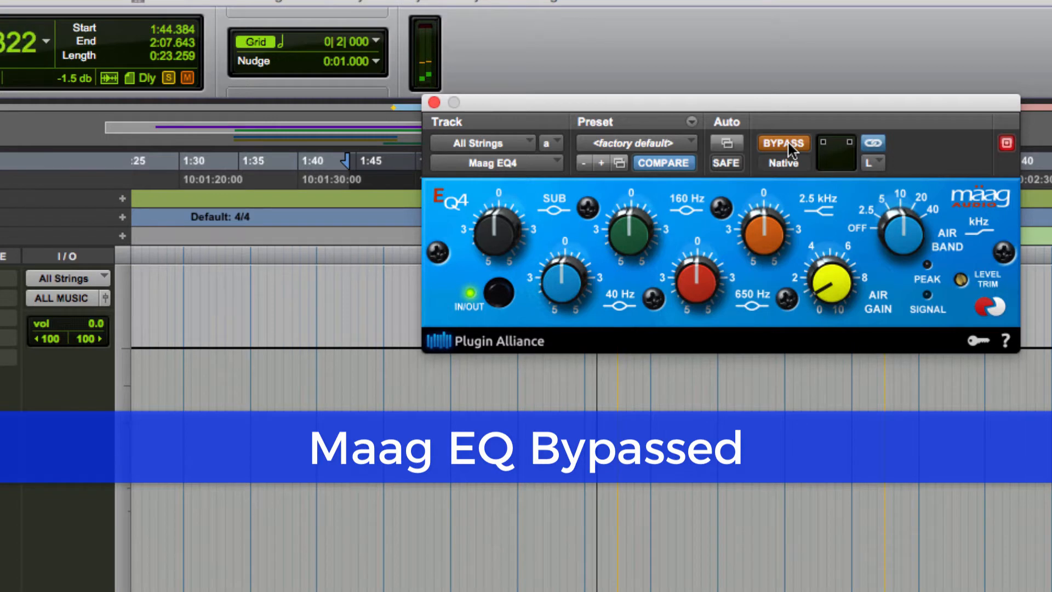
Stop playback, re-enable the Maag EQ4 on All Strings and close its window
{"action": "key", "text": "space"}
{"action": "left_click", "coordinate": [787, 141]}
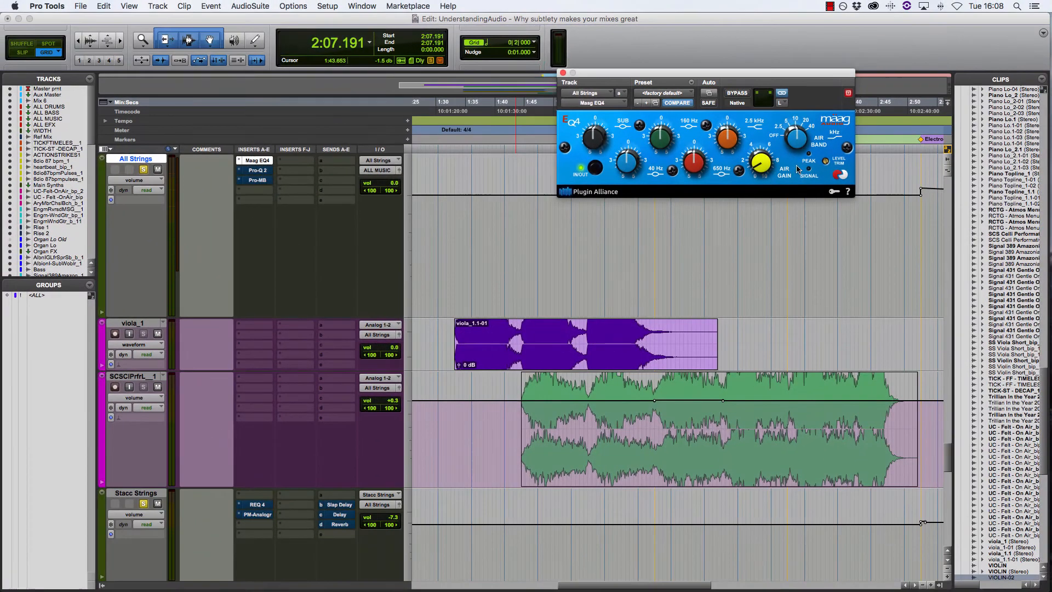
{"action": "left_click", "coordinate": [563, 72]}
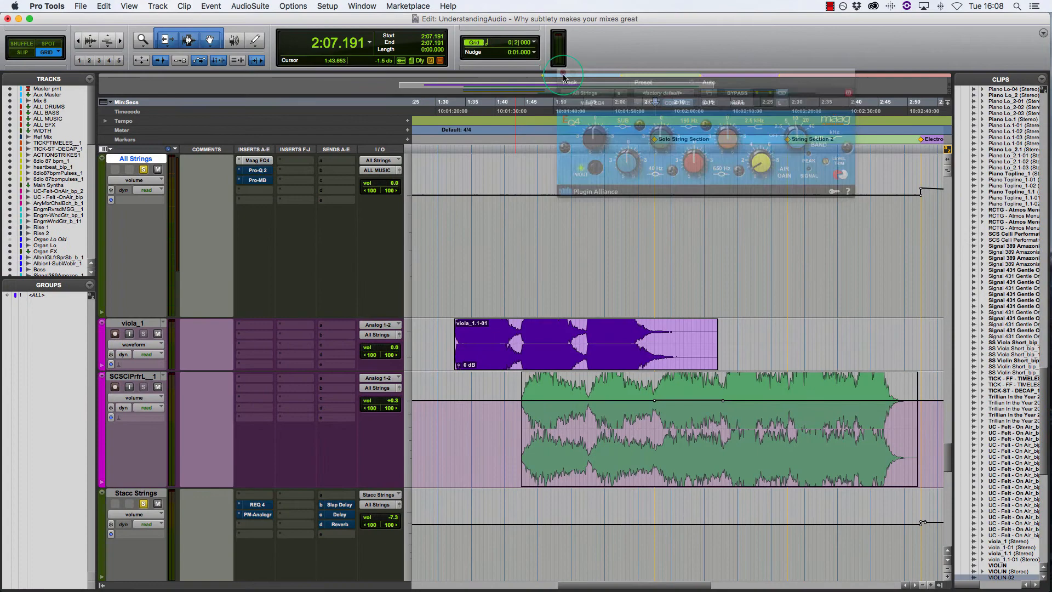
Open the FabFilter Pro-Q 2 on All Strings and examine its EQ curve, including the high-frequency boost
{"action": "left_click", "coordinate": [258, 170]}
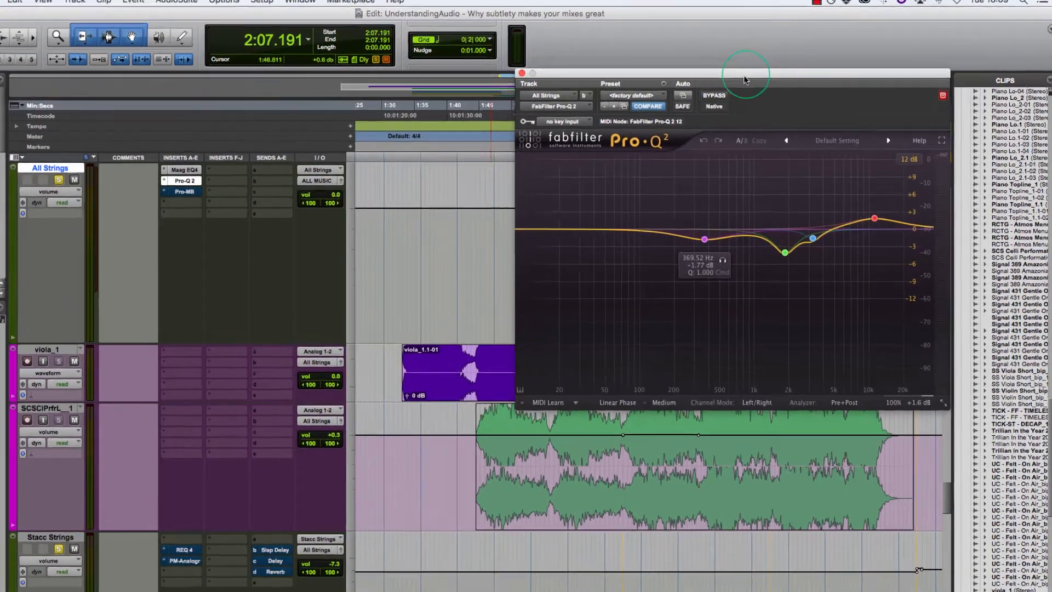
{"action": "left_click_drag", "start_coordinate": [764, 74], "coordinate": [687, 75]}
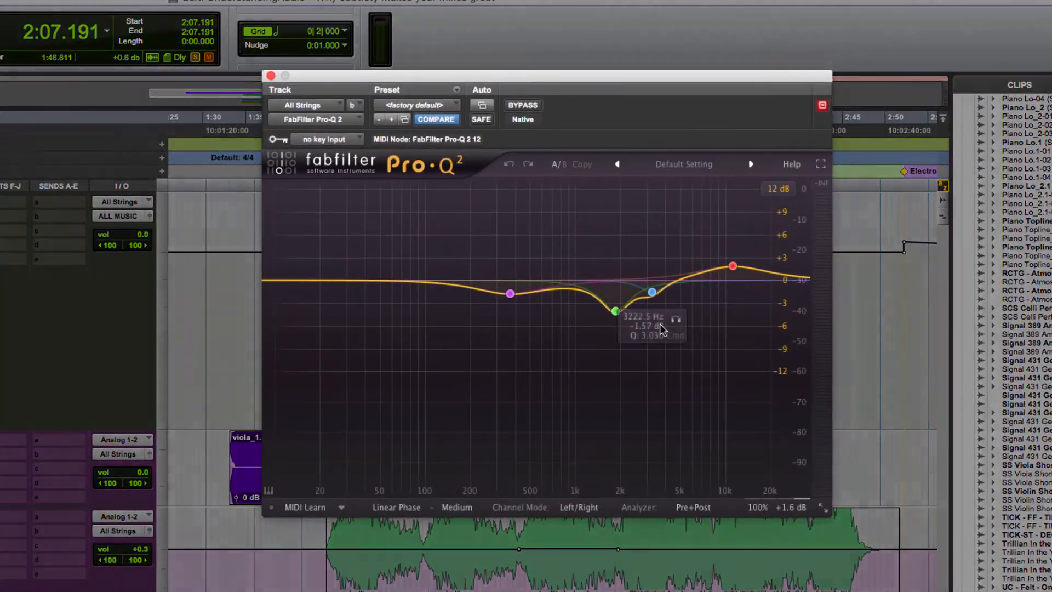
{"action": "mouse_move", "coordinate": [748, 258]}
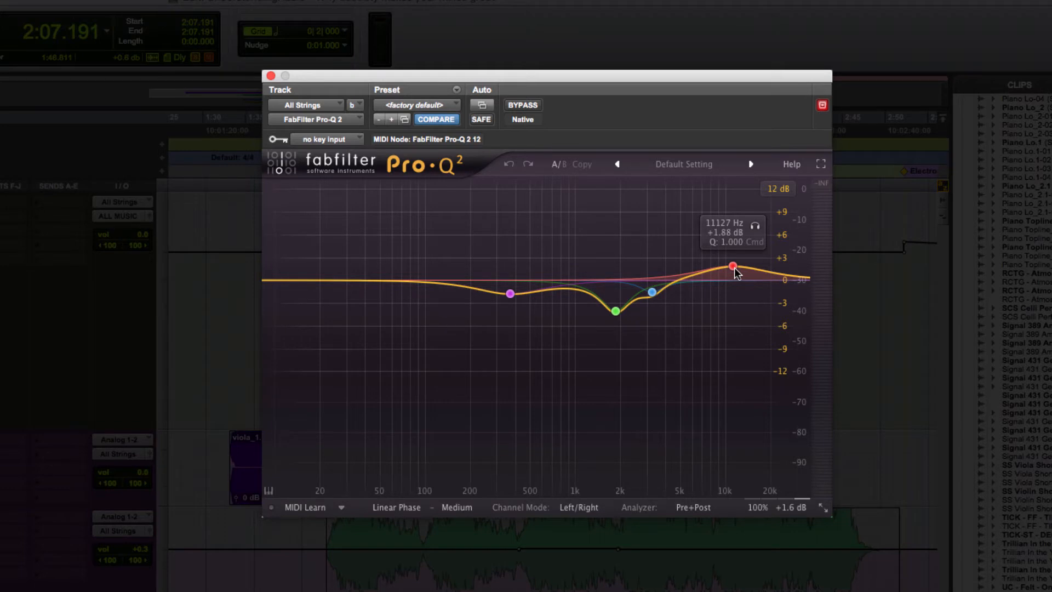
{"action": "mouse_move", "coordinate": [540, 285]}
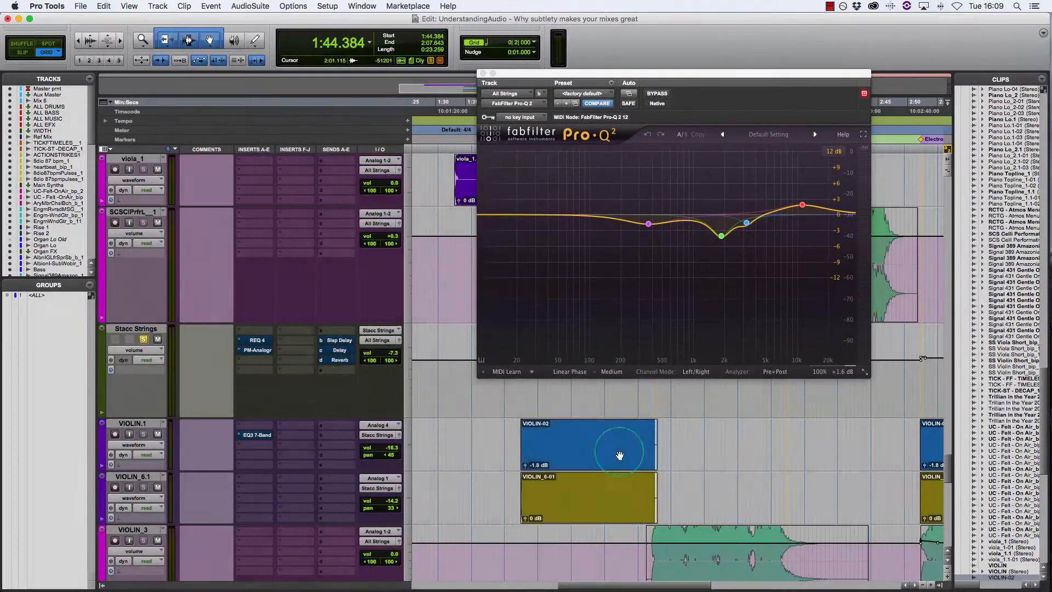
Play the VIOLIN-02 clip's section, bypass and re-enable the Pro-Q 2 during playback to compare the sound, and stop playback
{"action": "left_click", "coordinate": [612, 458]}
{"action": "key", "text": "space"}
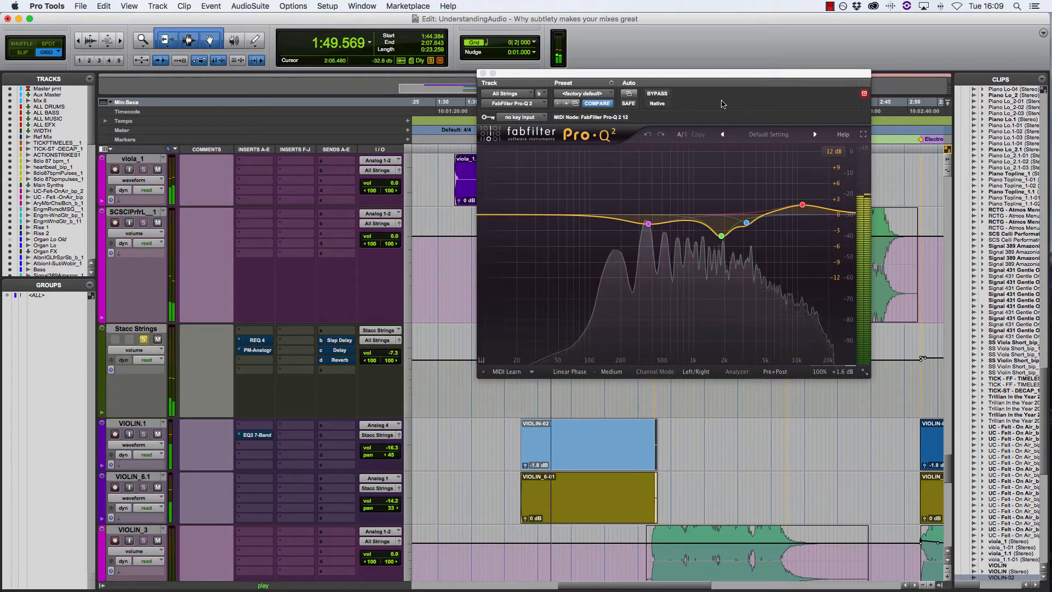
{"action": "left_click", "coordinate": [657, 95]}
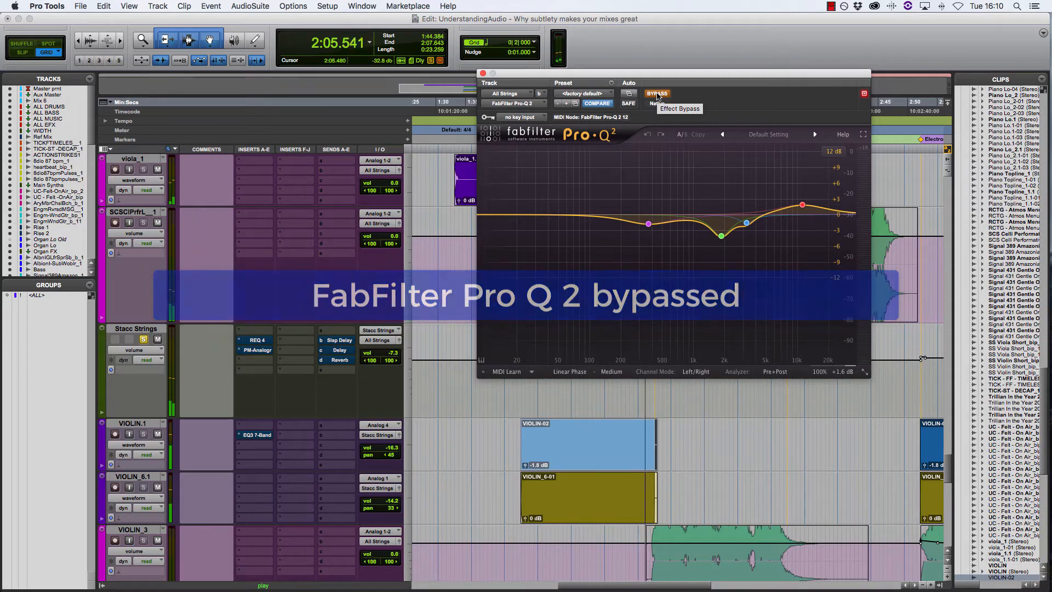
{"action": "left_click", "coordinate": [657, 94]}
{"action": "key", "text": "space"}
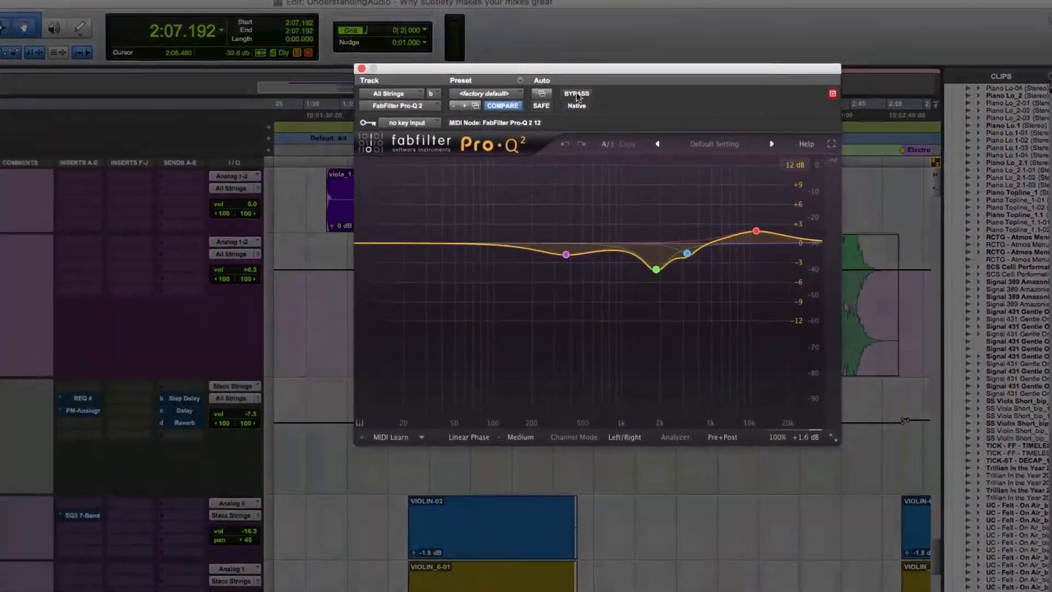
Examine the frequency, gain and Q of all four Pro-Q 2 bands on All Strings, and close the plug-in window
{"action": "mouse_move", "coordinate": [650, 225]}
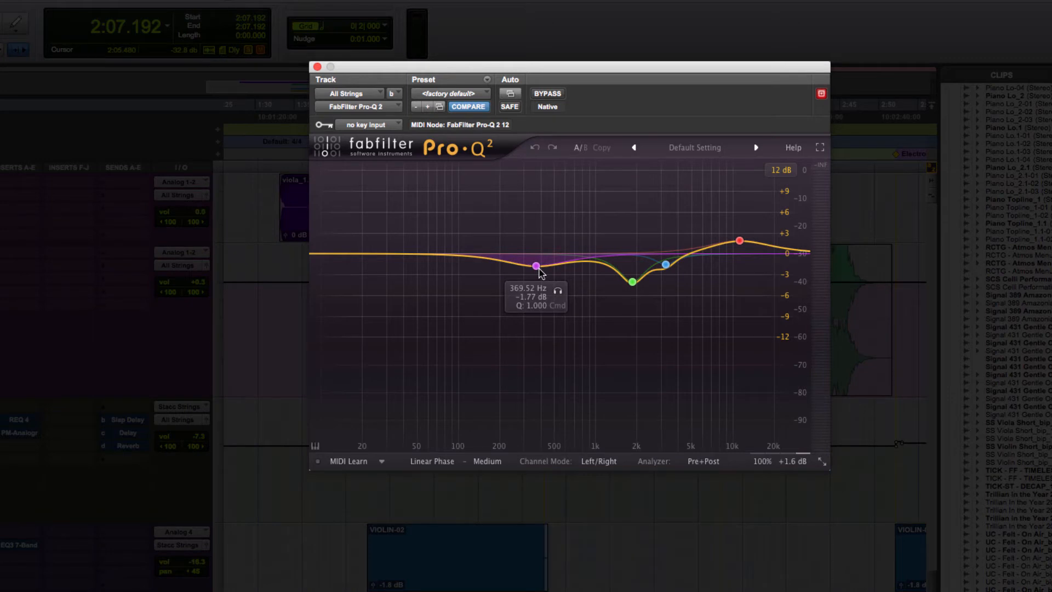
{"action": "mouse_move", "coordinate": [635, 284]}
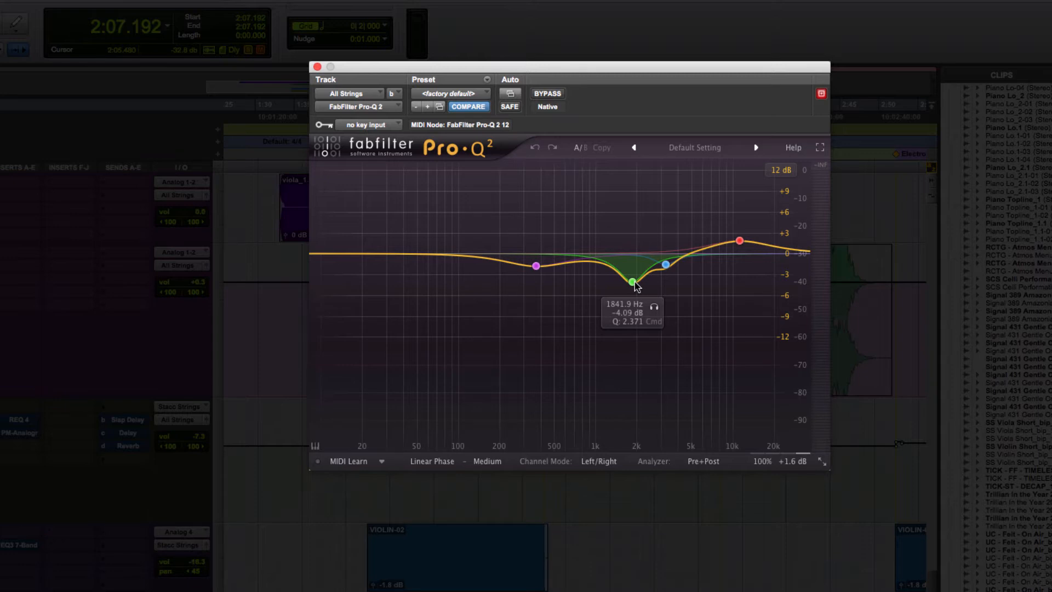
{"action": "mouse_move", "coordinate": [668, 266]}
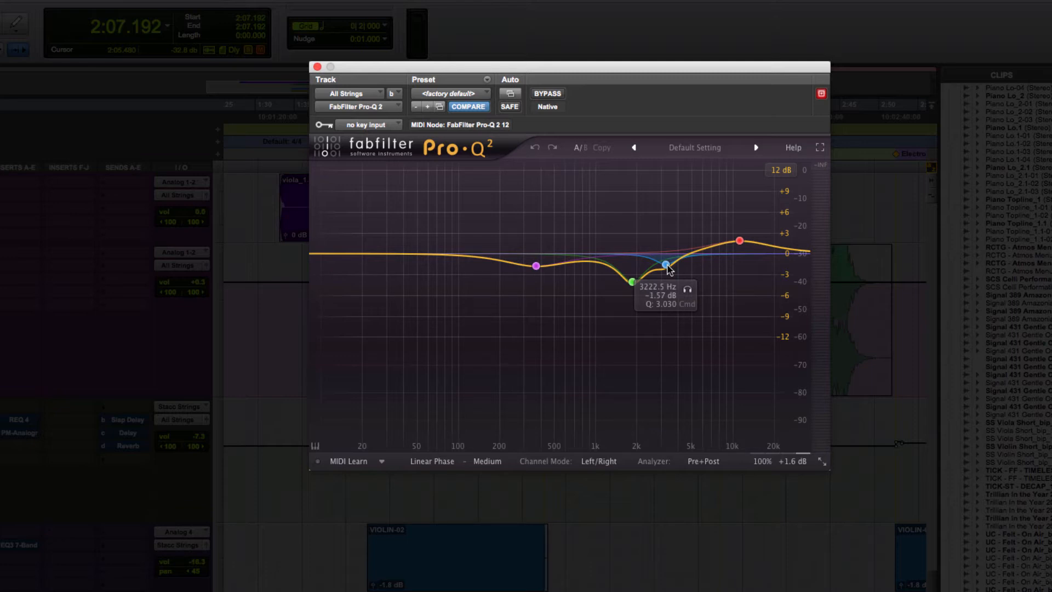
{"action": "mouse_move", "coordinate": [740, 243]}
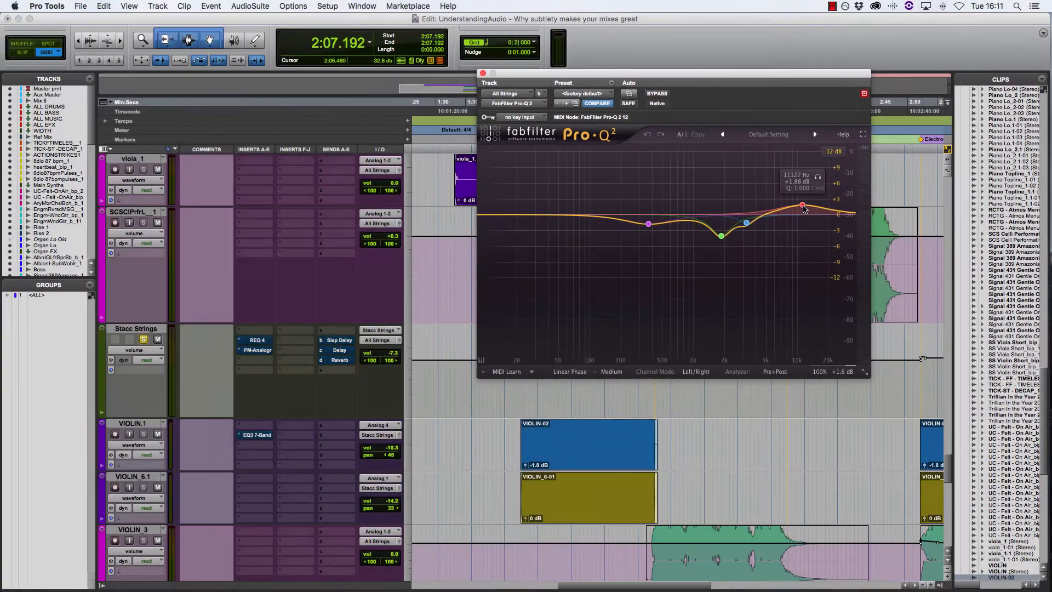
{"action": "left_click", "coordinate": [317, 67]}
Open the FabFilter Pro-MB on All Strings and play the VIOLIN-02 clip's section to watch its compression
{"action": "scroll", "coordinate": [279, 195], "scroll_direction": "up", "scroll_amount": 5}
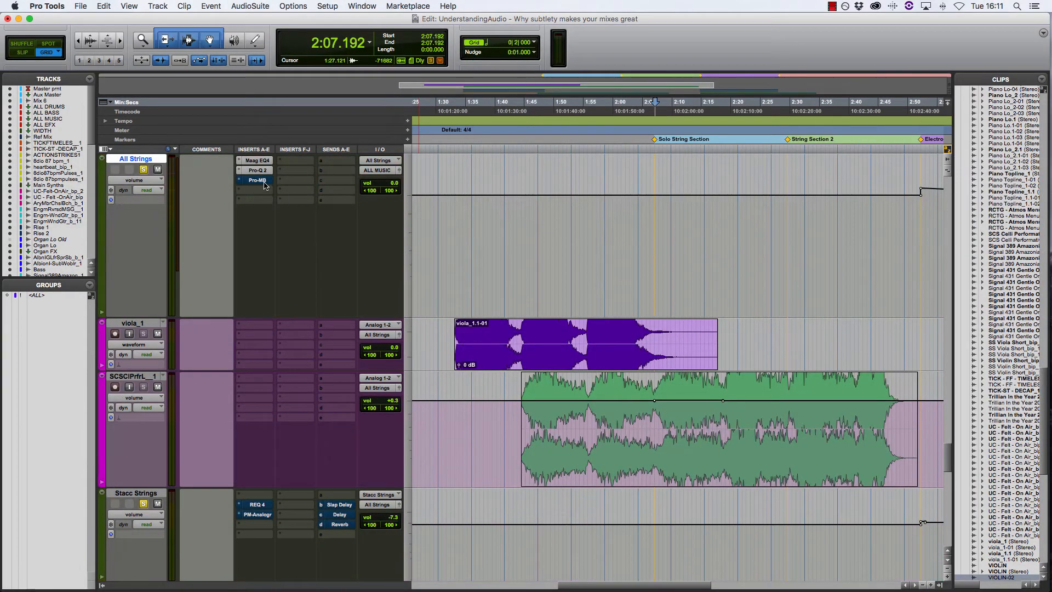
{"action": "left_click", "coordinate": [264, 183]}
{"action": "left_click", "coordinate": [263, 182]}
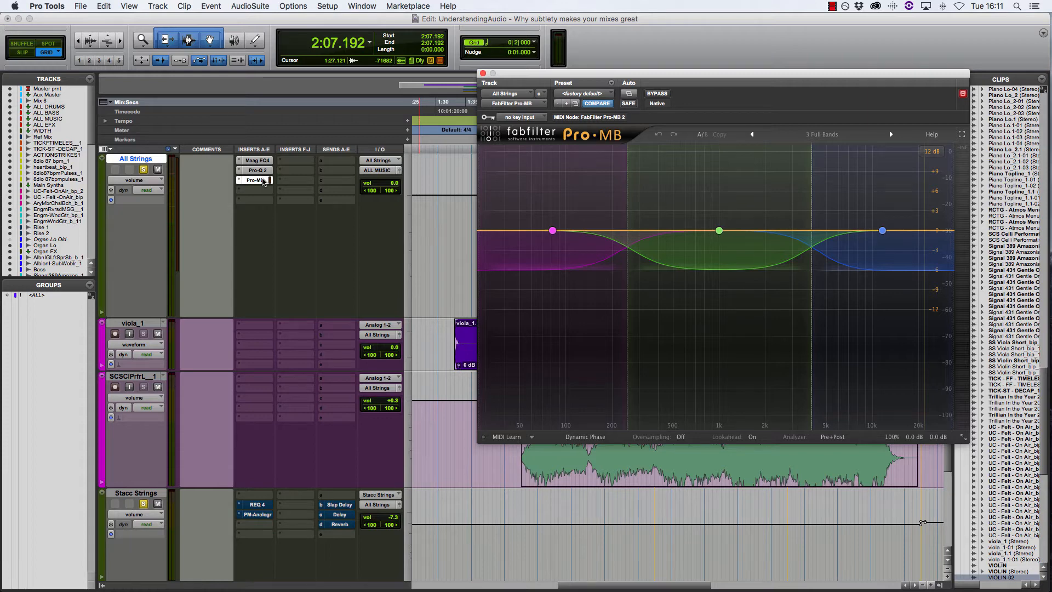
{"action": "left_click_drag", "start_coordinate": [666, 73], "coordinate": [421, 34]}
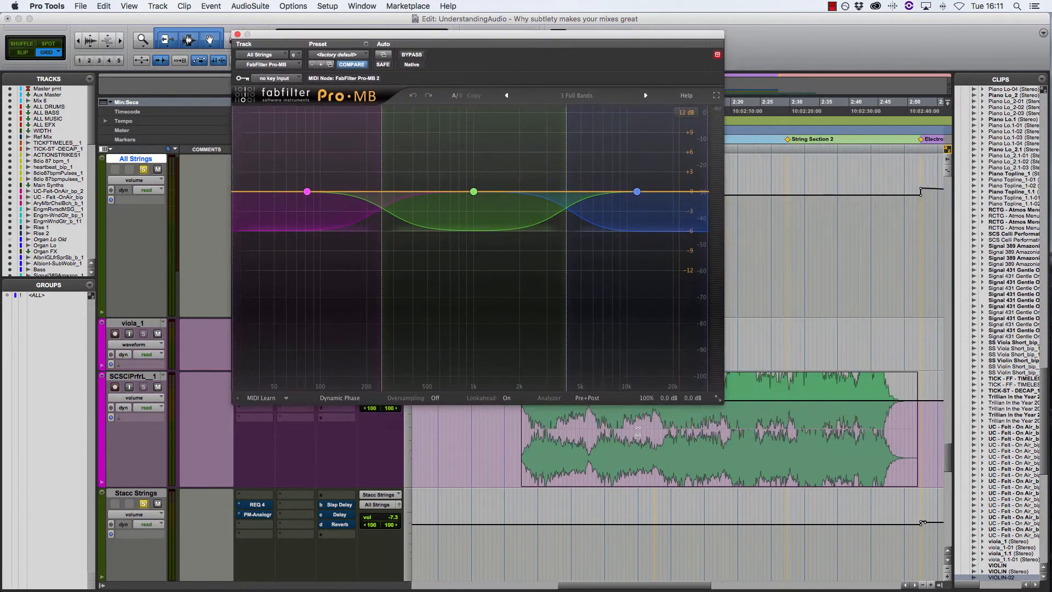
{"action": "scroll", "coordinate": [625, 462], "scroll_direction": "down", "scroll_amount": 3}
{"action": "left_click", "coordinate": [625, 462]}
{"action": "key", "text": "space"}
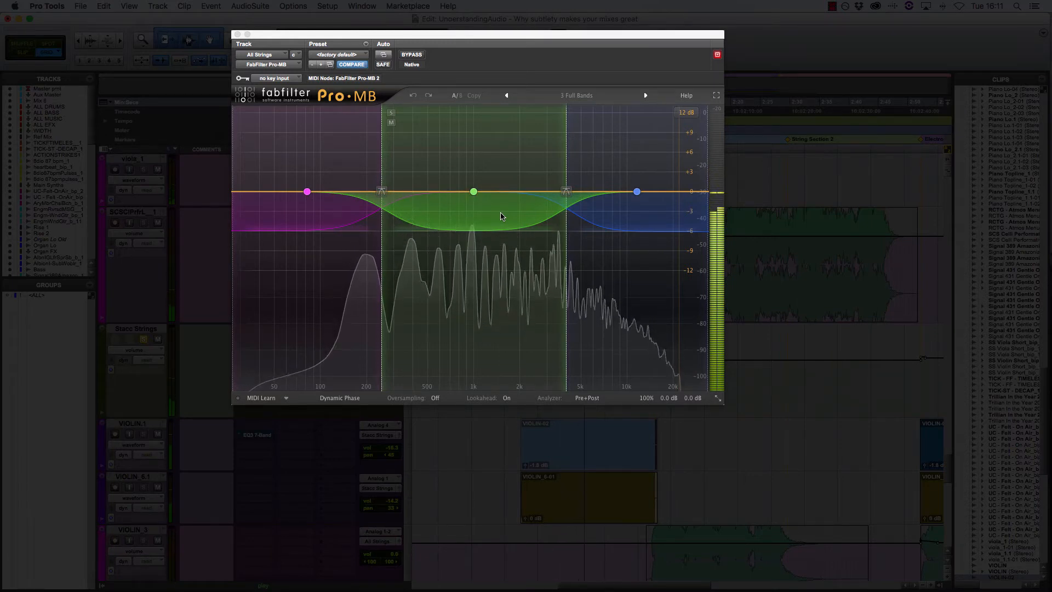
Show the compressor controls of Pro-MB's middle band, Band 3, and play the section again to observe the band's gain reduction
{"action": "mouse_move", "coordinate": [474, 196]}
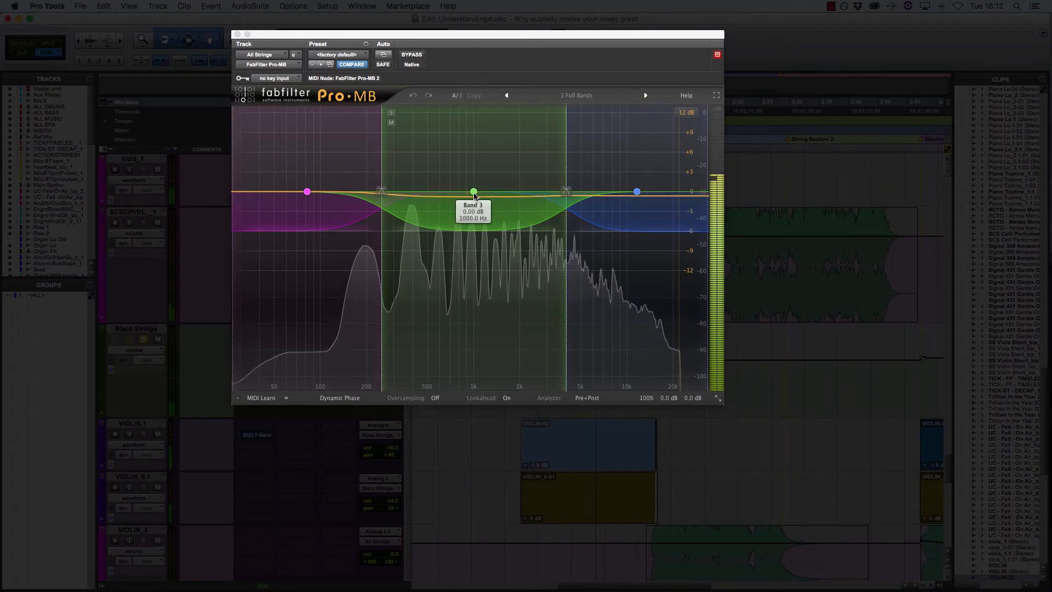
{"action": "left_click", "coordinate": [473, 194]}
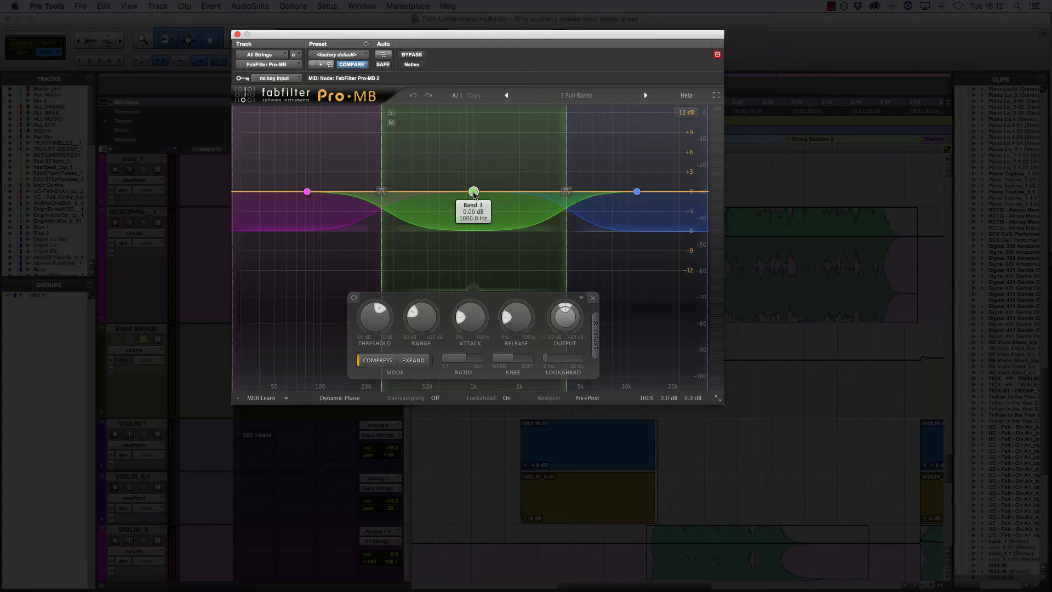
{"action": "key", "text": "space"}
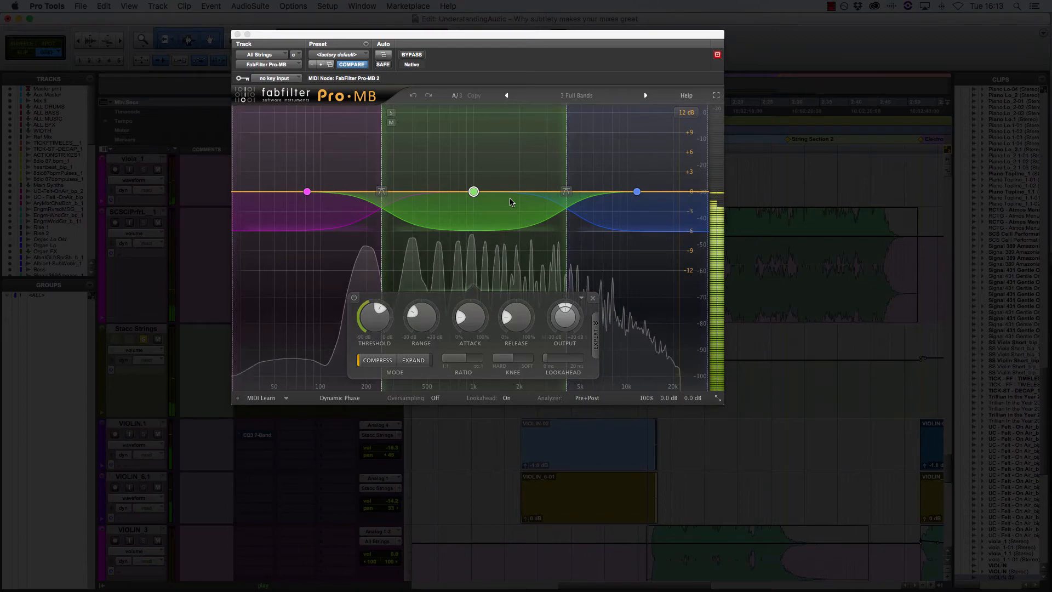
{"action": "key", "text": "space"}
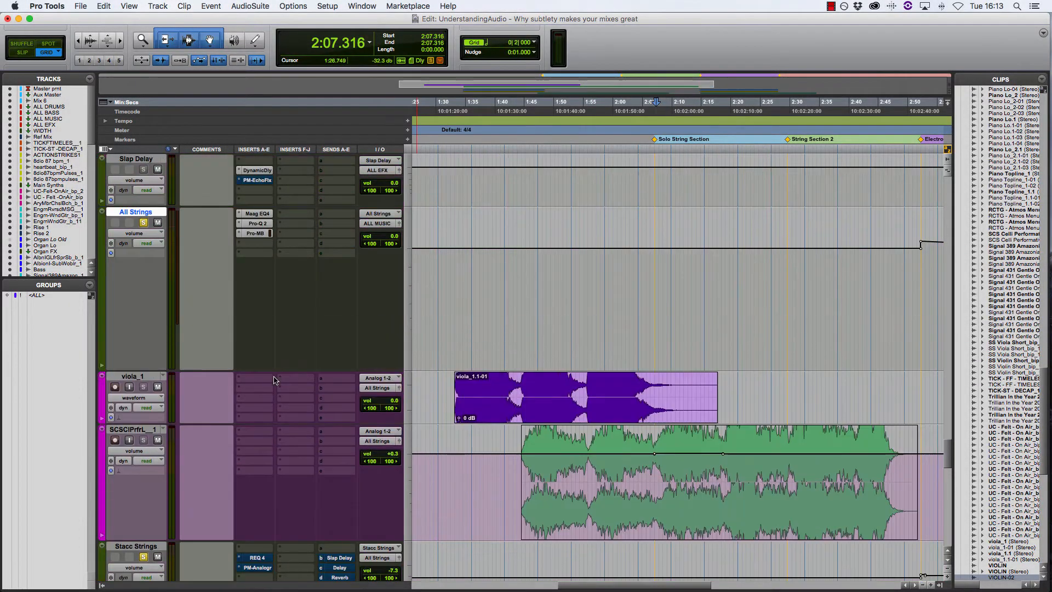
Place the edit cursor at 1:33.882, select the VIOLIN.1 and VIOLIN_6.1 tracks, and select their Stacc Strings bus
{"action": "left_click", "coordinate": [461, 375]}
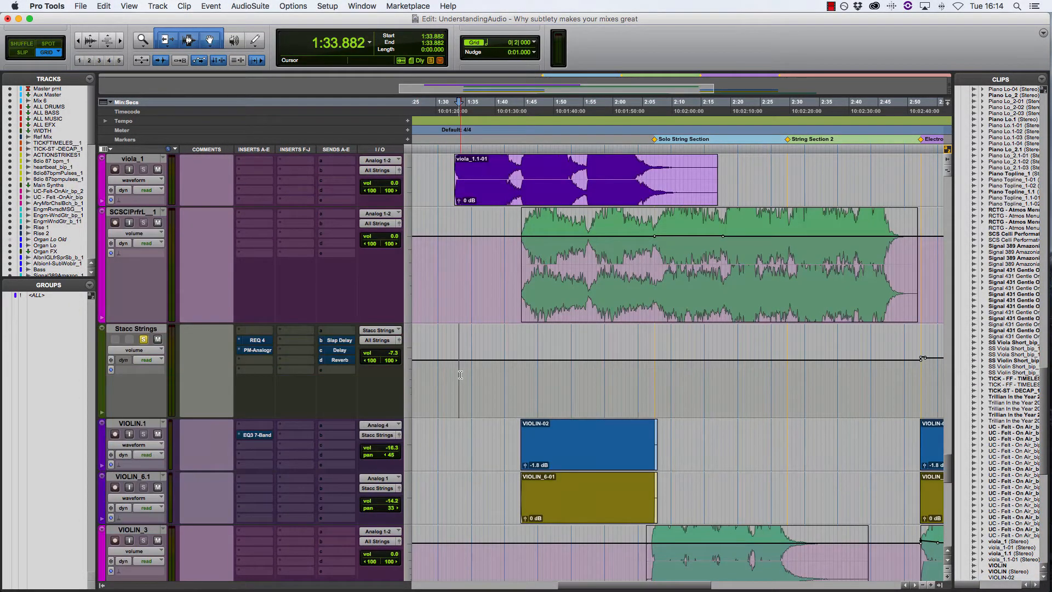
{"action": "left_click", "coordinate": [136, 423]}
{"action": "left_click", "coordinate": [139, 477], "text": "shift"}
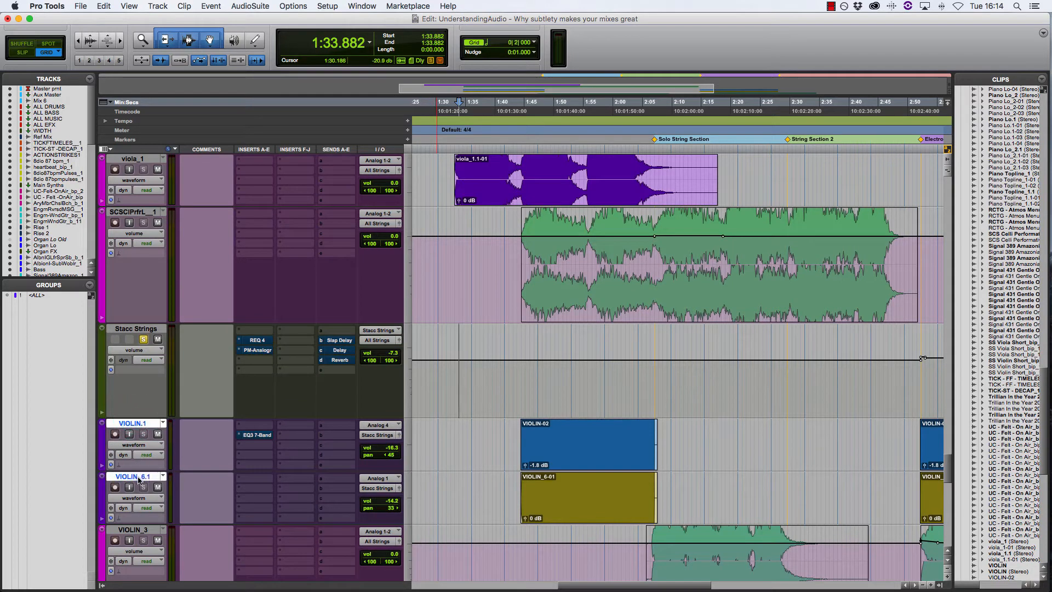
{"action": "left_click", "coordinate": [145, 329]}
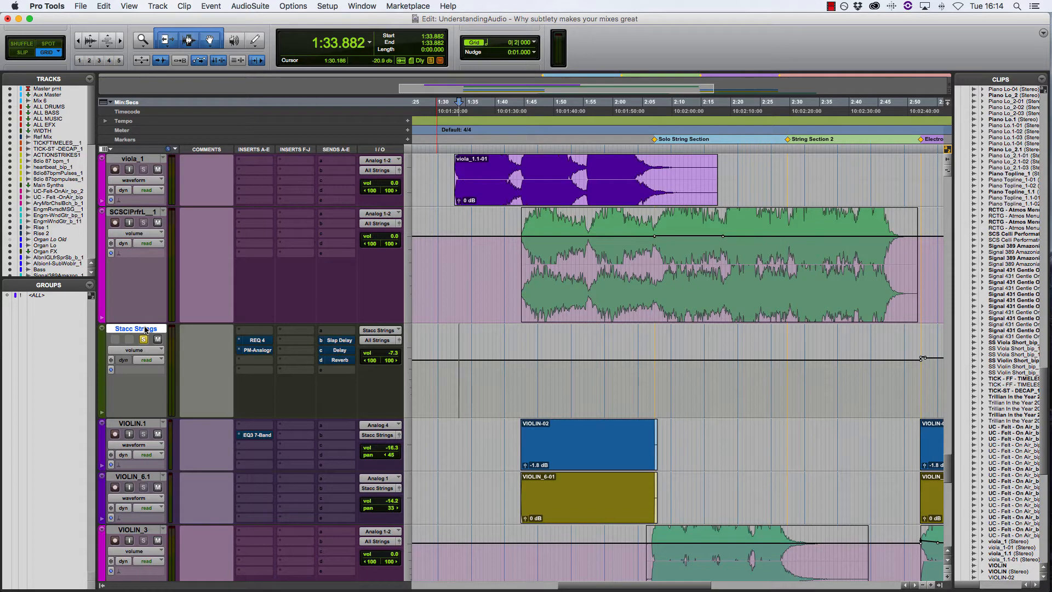
Open the REQ 4 on Stacc Strings, compare it bypassed and active while playing the VIOLIN-02 section, and close it
{"action": "left_click", "coordinate": [259, 340]}
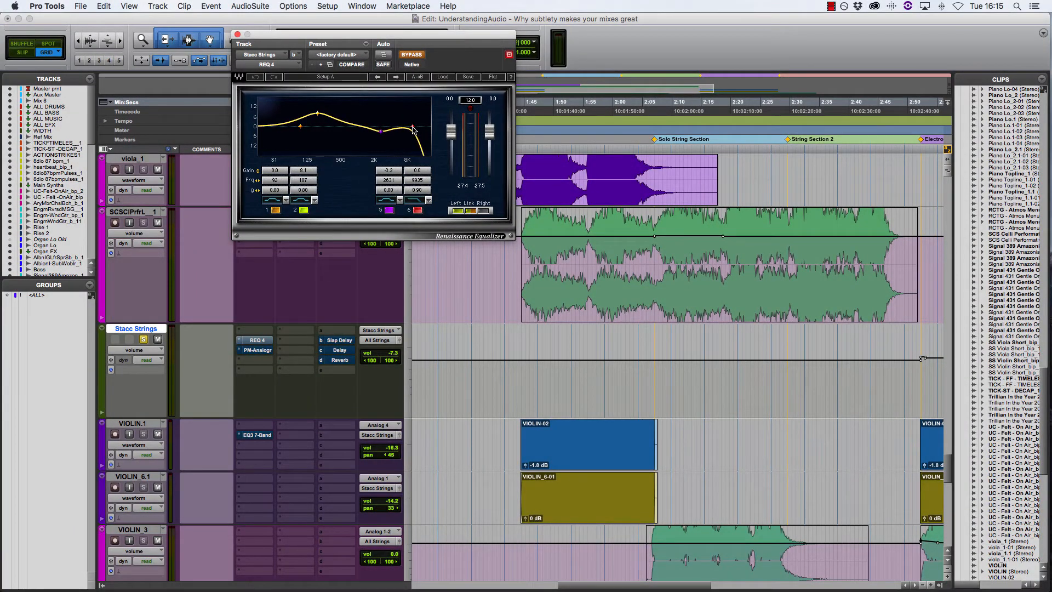
{"action": "left_click", "coordinate": [551, 455]}
{"action": "key", "text": "space"}
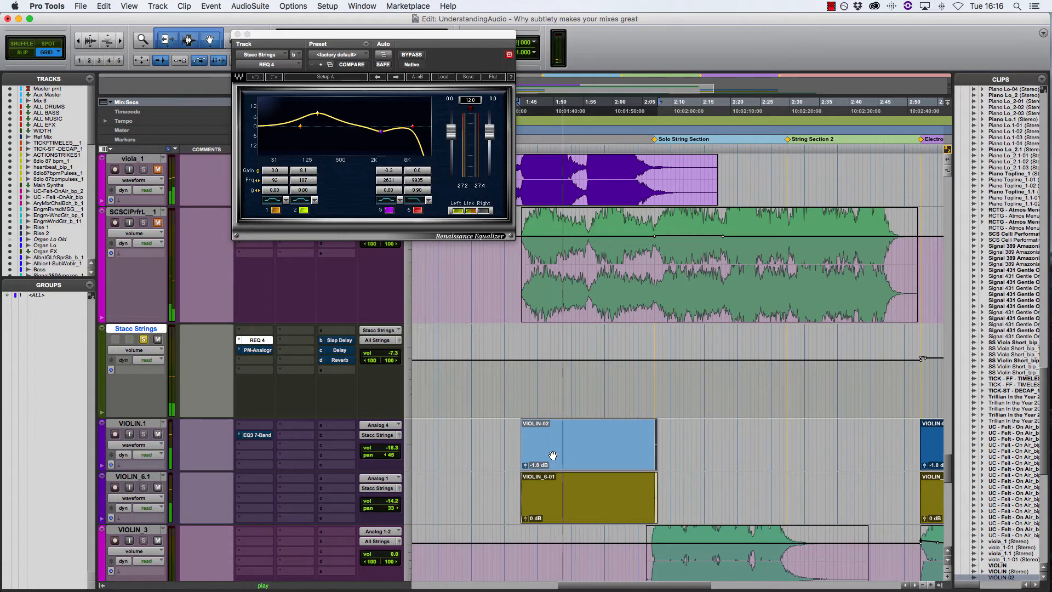
{"action": "left_click", "coordinate": [418, 56]}
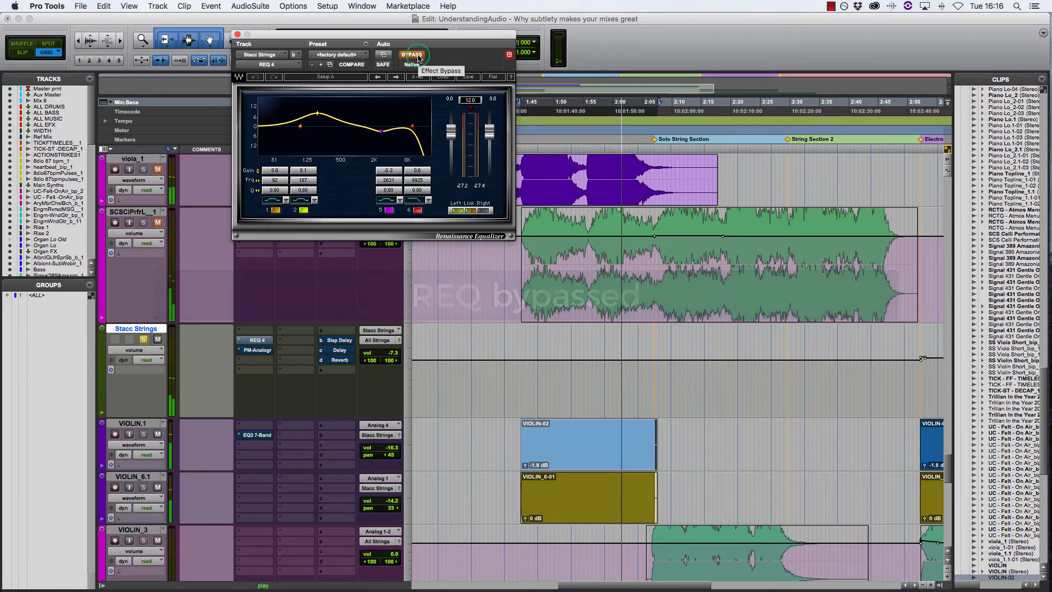
{"action": "left_click", "coordinate": [412, 55]}
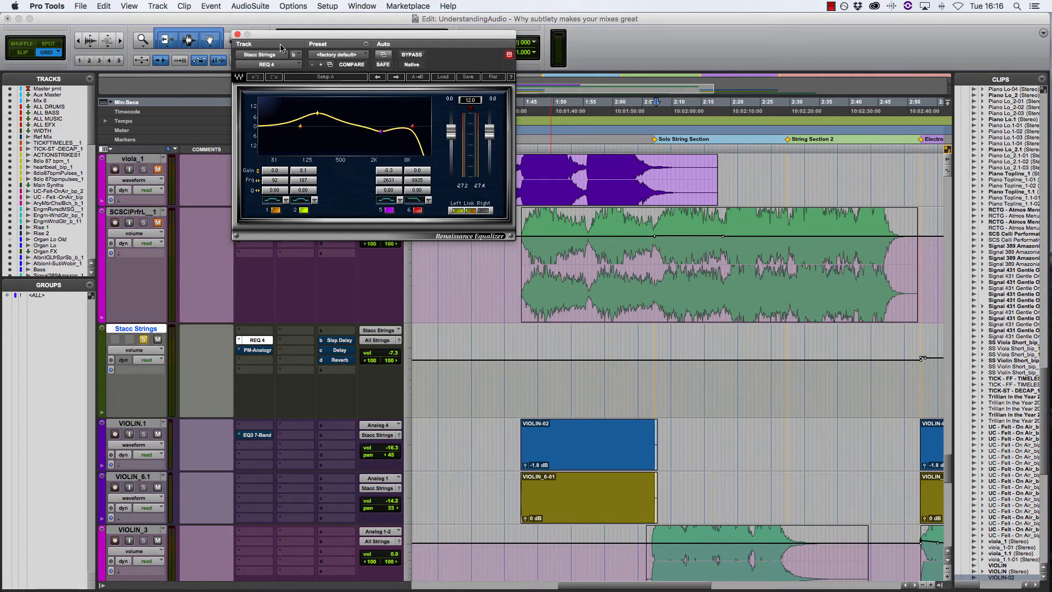
{"action": "left_click", "coordinate": [237, 35]}
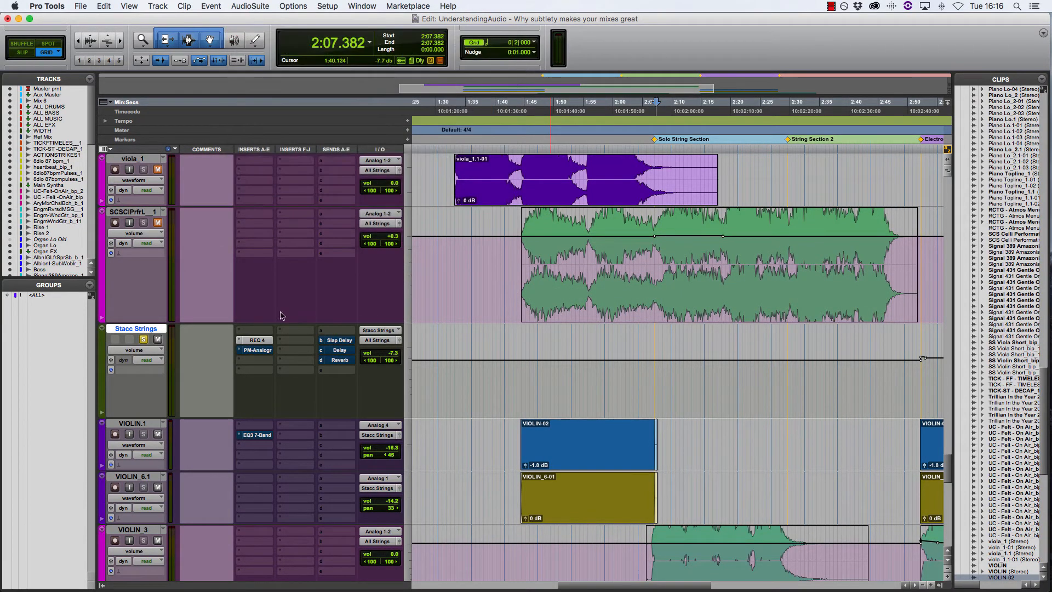
Open the PM-Analoger saturator on Stacc Strings, compare it bypassed and active while playing the VIOLIN-02 section, and close it
{"action": "left_click", "coordinate": [265, 355]}
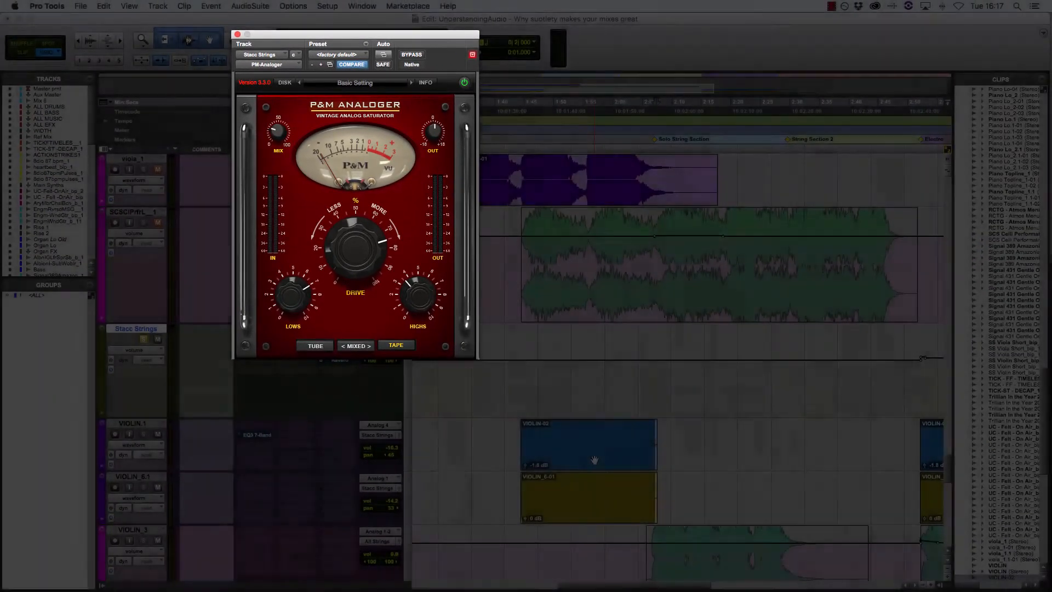
{"action": "left_click", "coordinate": [595, 460]}
{"action": "key", "text": "space"}
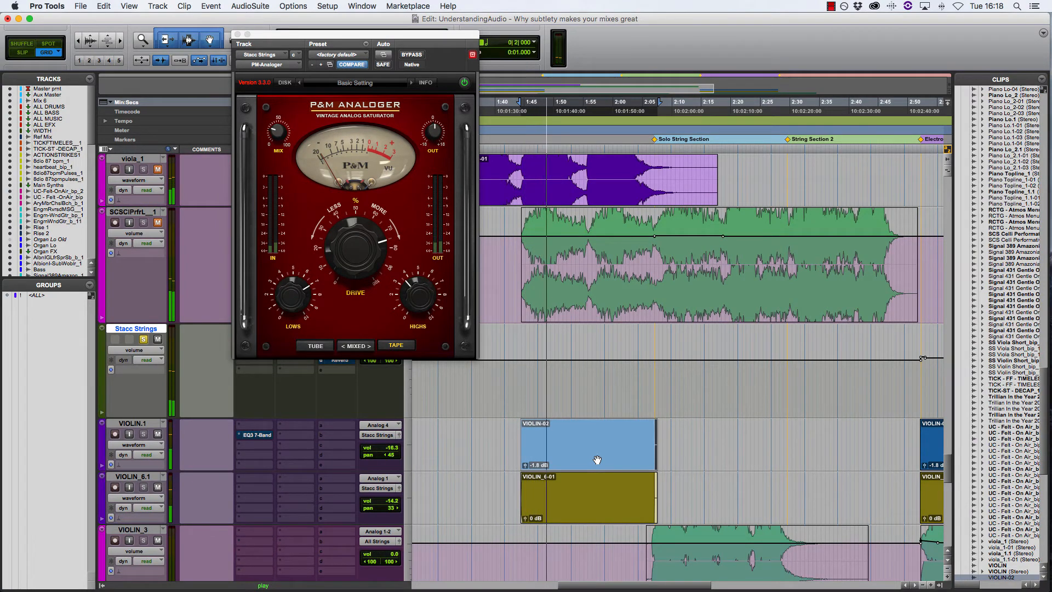
{"action": "left_click", "coordinate": [421, 55]}
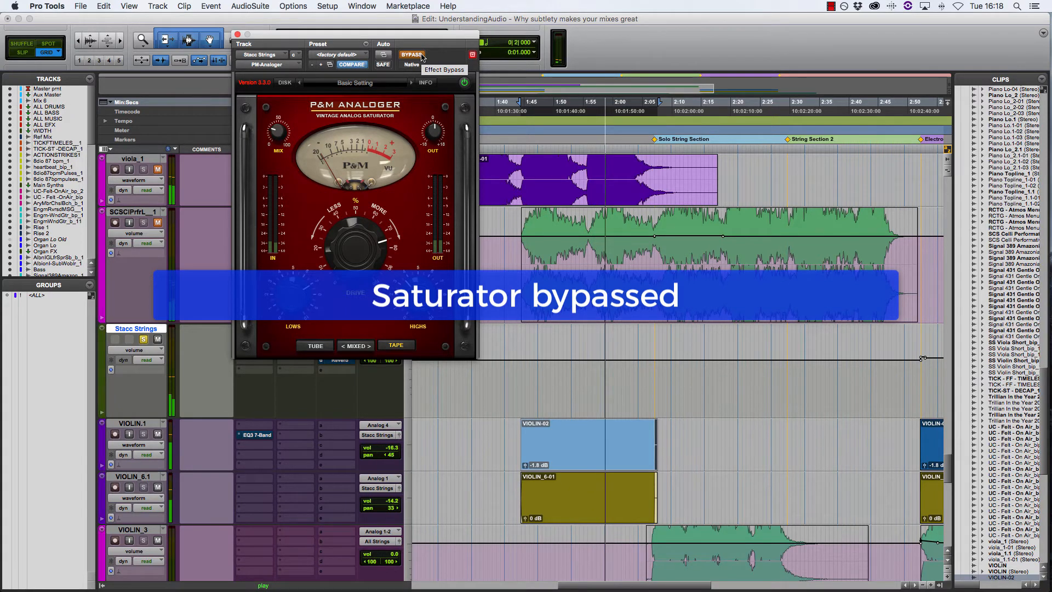
{"action": "left_click", "coordinate": [422, 54]}
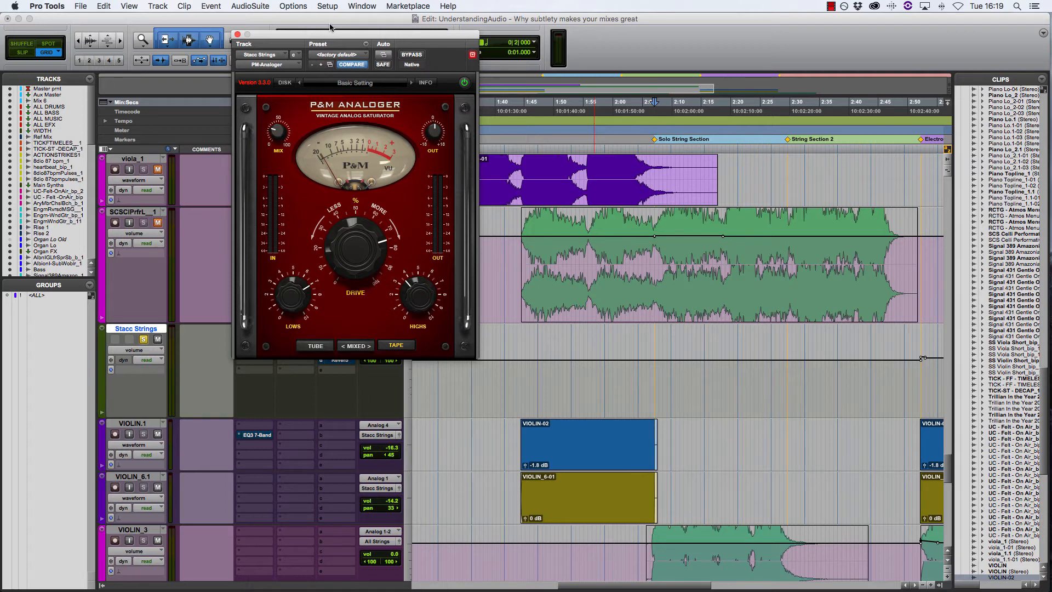
{"action": "left_click", "coordinate": [237, 34]}
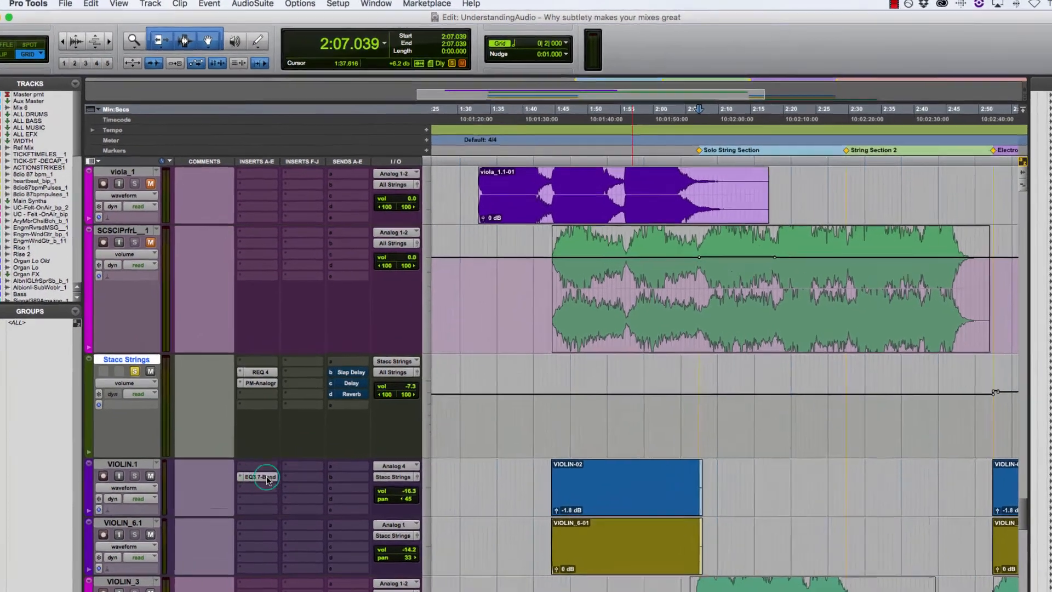
Open the EQ3 7-Band on VIOLIN.1 and compare it bypassed and active while playing the VIOLIN-02 section
{"action": "left_click", "coordinate": [260, 435]}
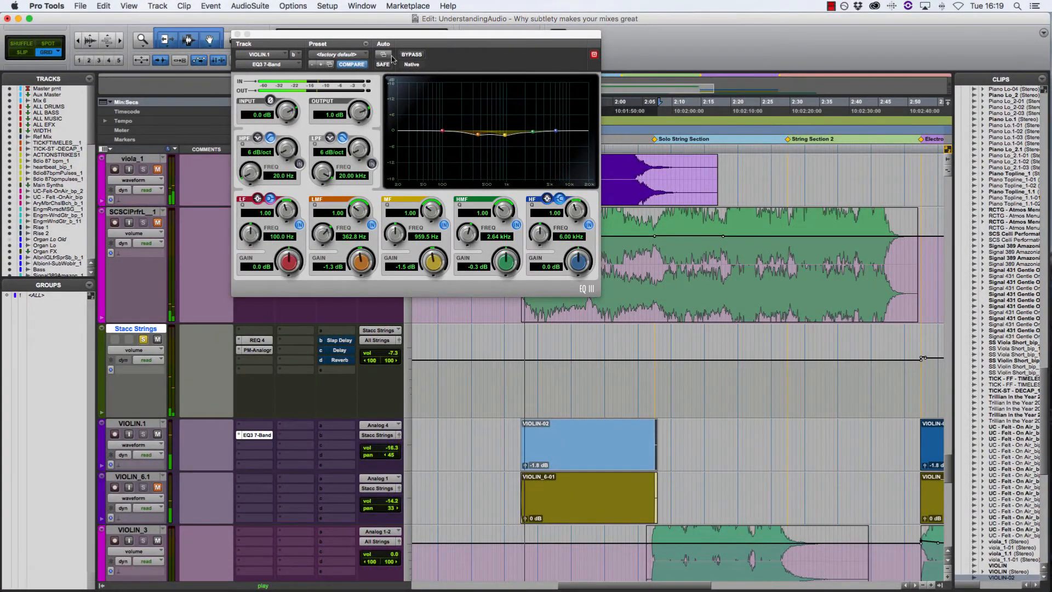
{"action": "left_click", "coordinate": [415, 56]}
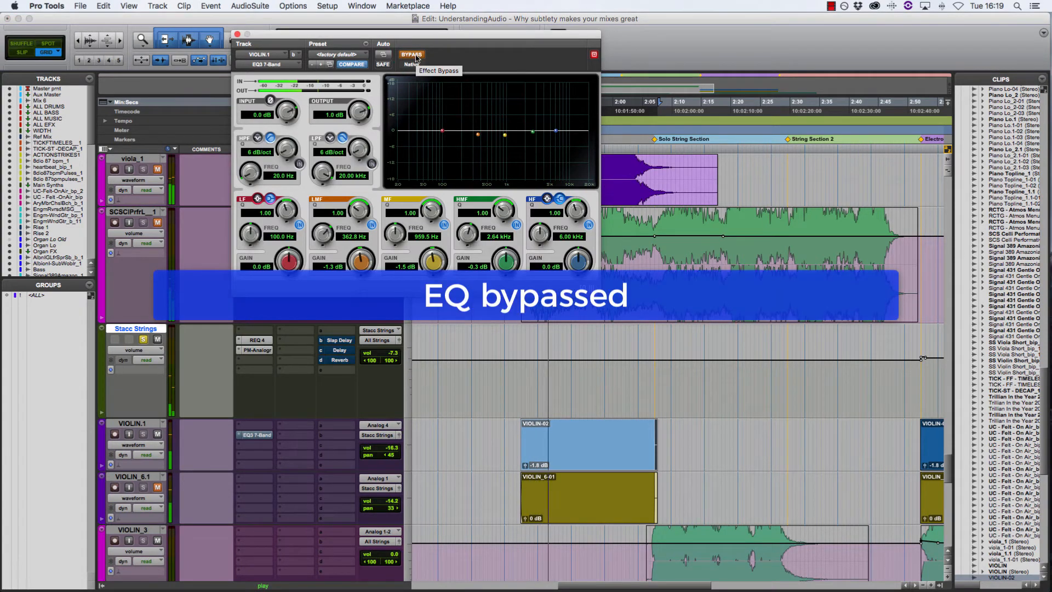
{"action": "left_click", "coordinate": [415, 56]}
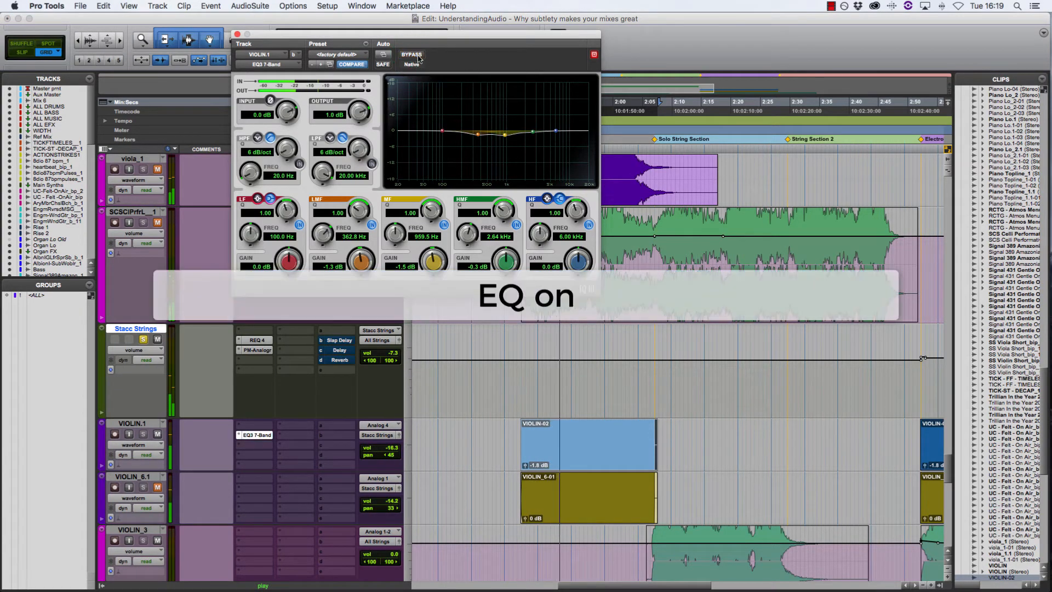
{"action": "left_click", "coordinate": [160, 491]}
{"action": "left_click", "coordinate": [158, 488]}
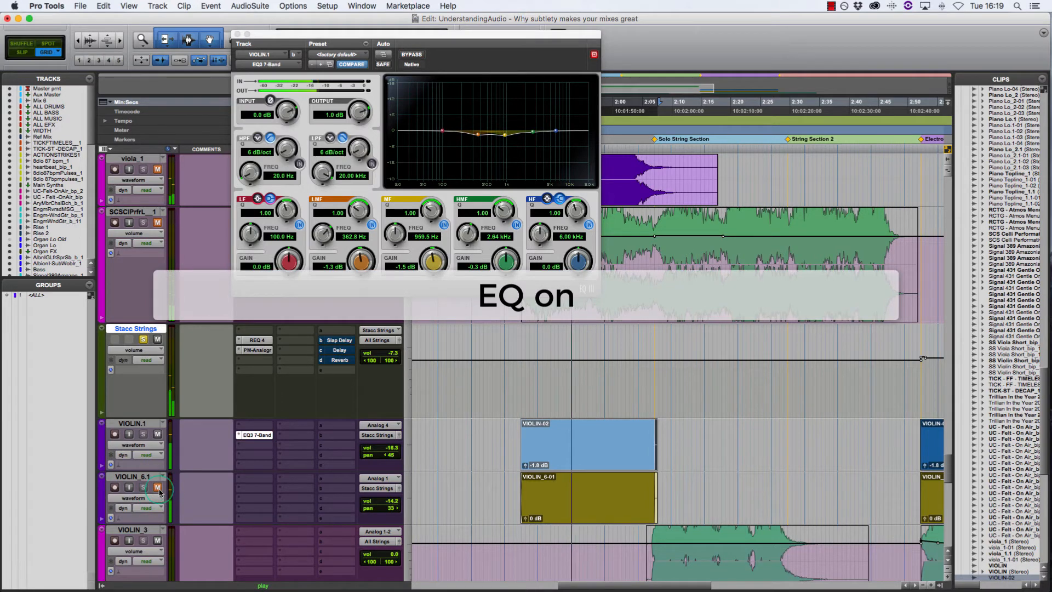
{"action": "left_click", "coordinate": [416, 57]}
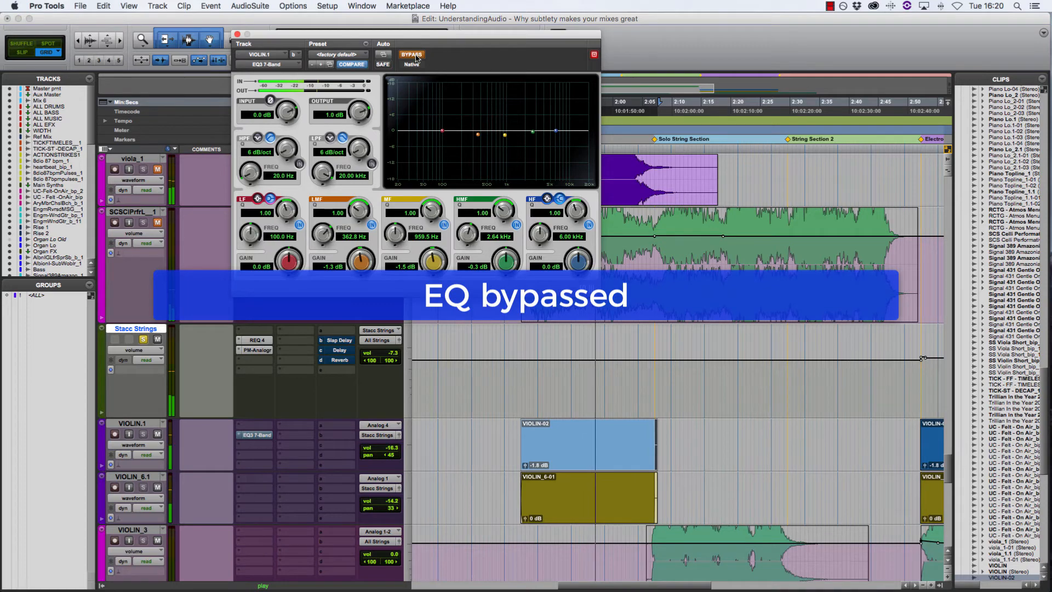
{"action": "left_click", "coordinate": [416, 56]}
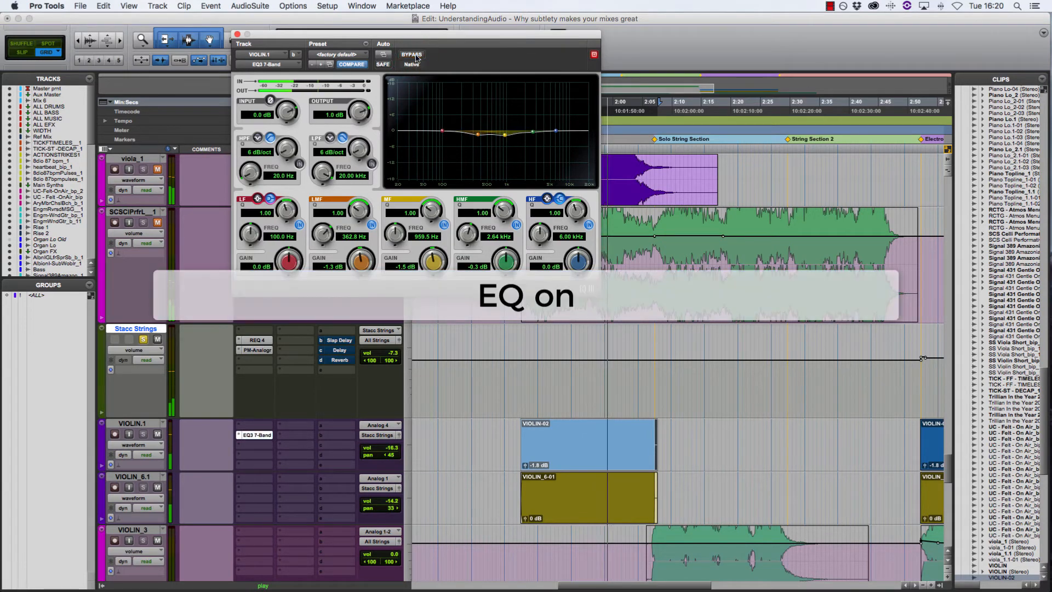
{"action": "left_click", "coordinate": [416, 56]}
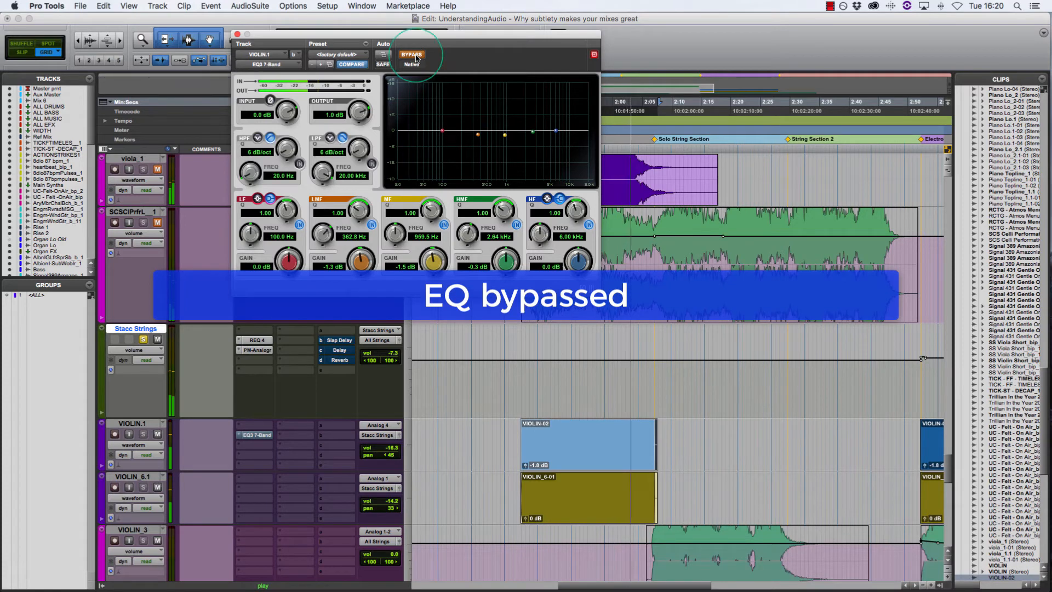
{"action": "left_click", "coordinate": [416, 56]}
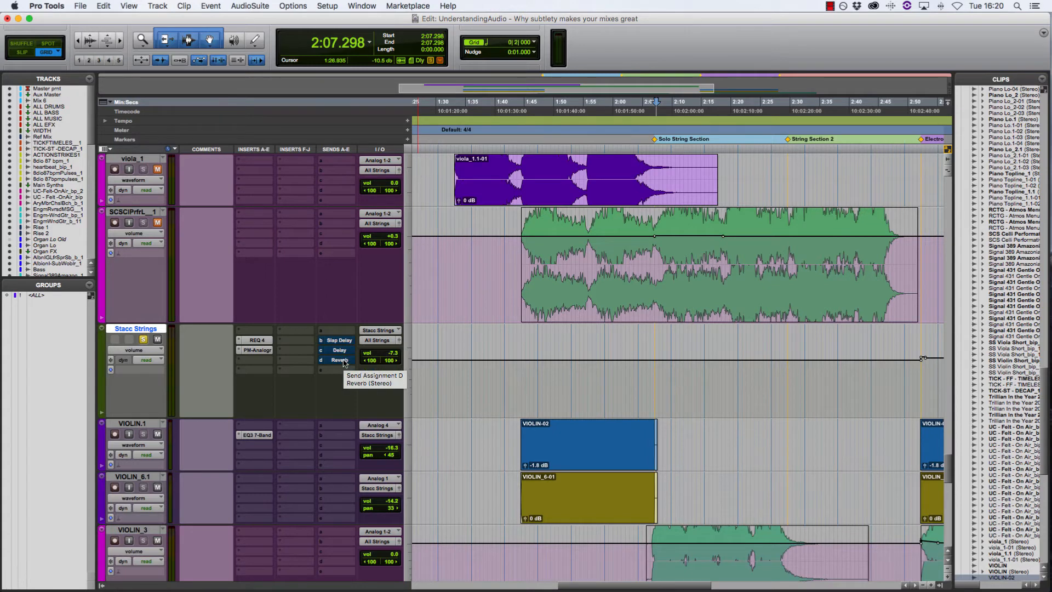
Open the AIR Dynamic Delay on the Slap Delay track and select the VIOLIN-02 clip for playback
{"action": "scroll", "coordinate": [307, 310], "scroll_direction": "up", "scroll_amount": 5}
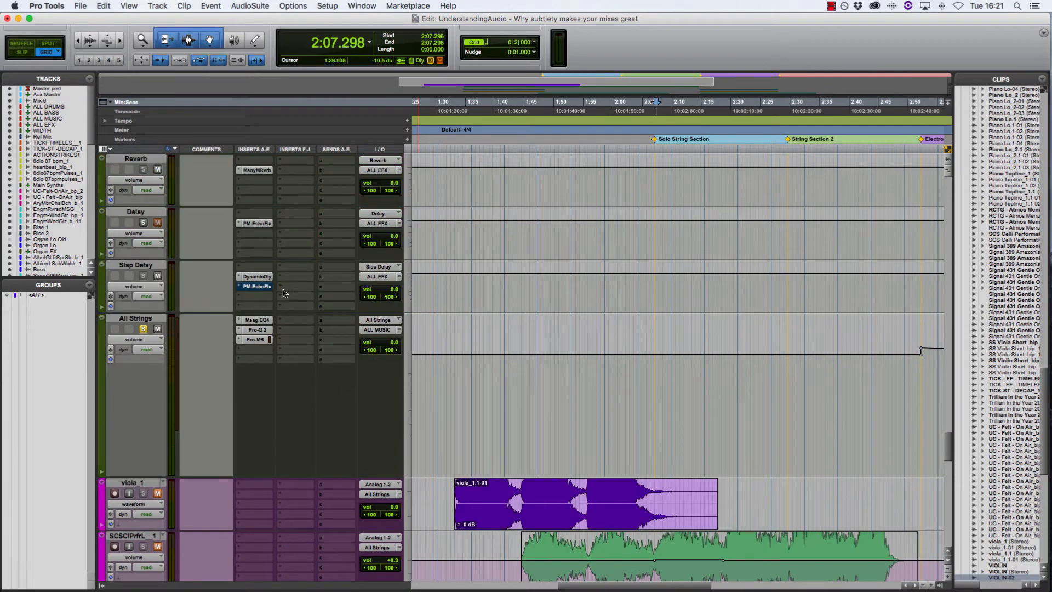
{"action": "left_click", "coordinate": [256, 276]}
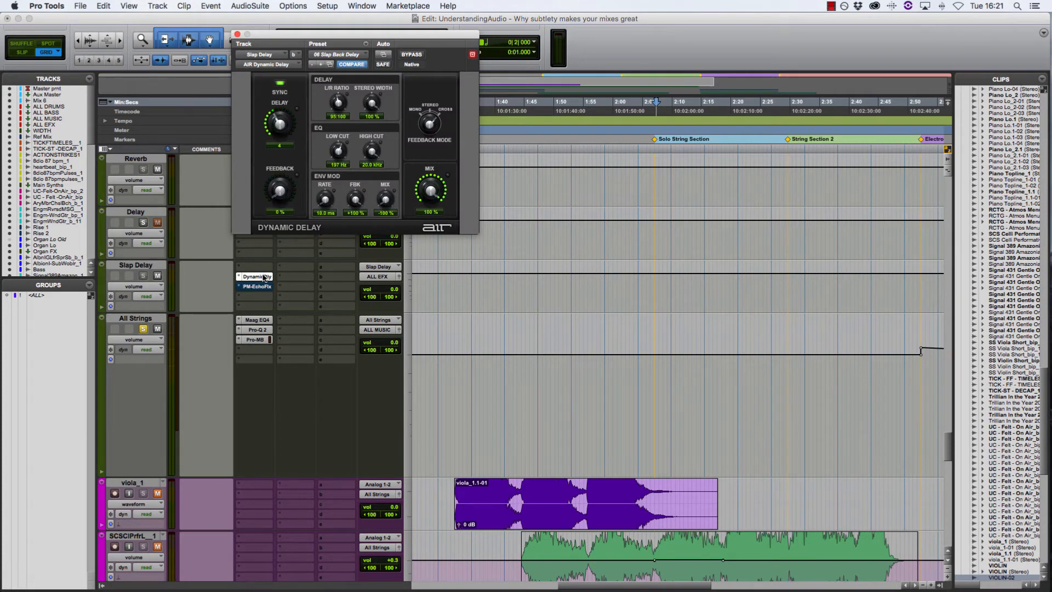
{"action": "scroll", "coordinate": [599, 412], "scroll_direction": "down", "scroll_amount": 6}
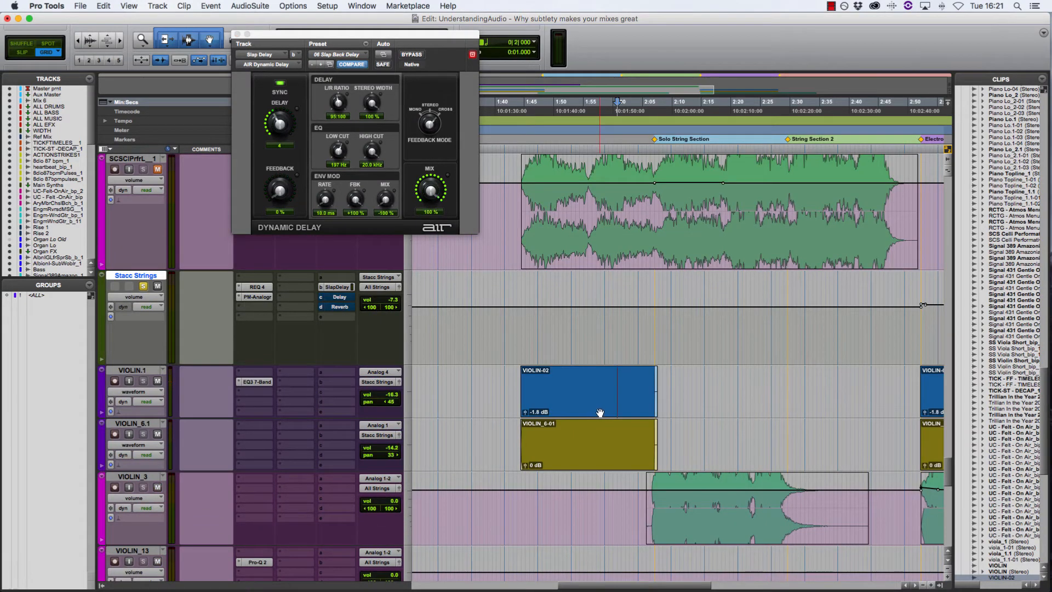
{"action": "left_click", "coordinate": [600, 413]}
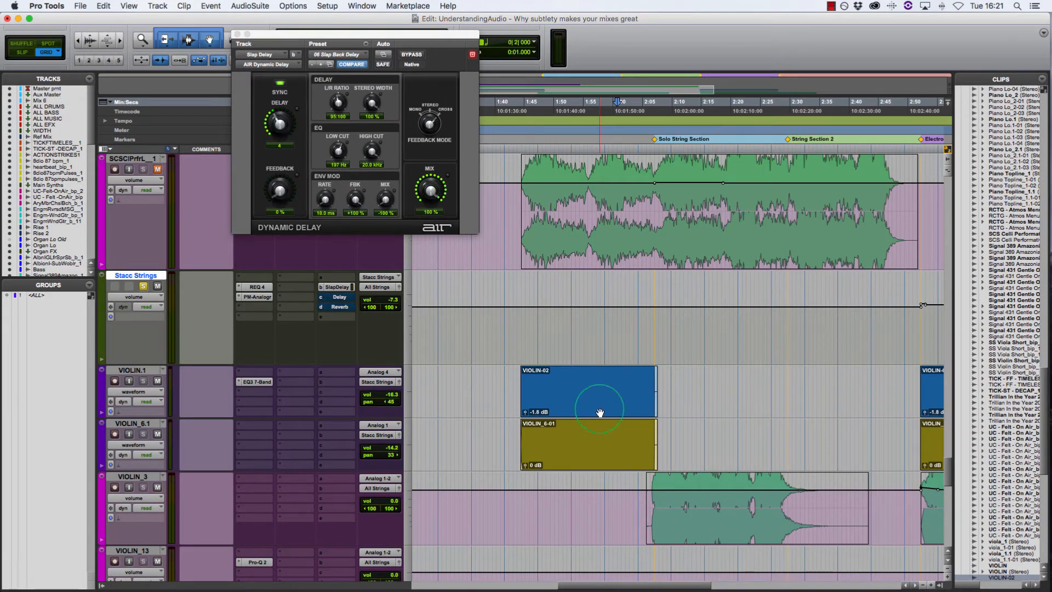
Open the Slap Delay send of Stacc Strings and vary its level while playing the VIOLIN-02 section
{"action": "left_click", "coordinate": [339, 288]}
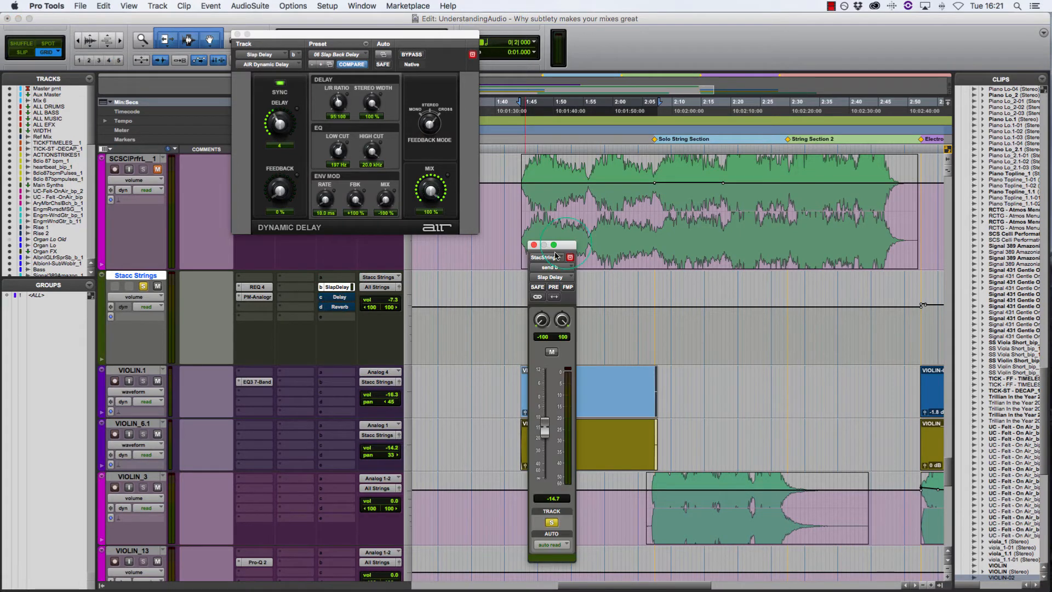
{"action": "left_click_drag", "start_coordinate": [568, 246], "coordinate": [477, 241]}
{"action": "key", "text": "space"}
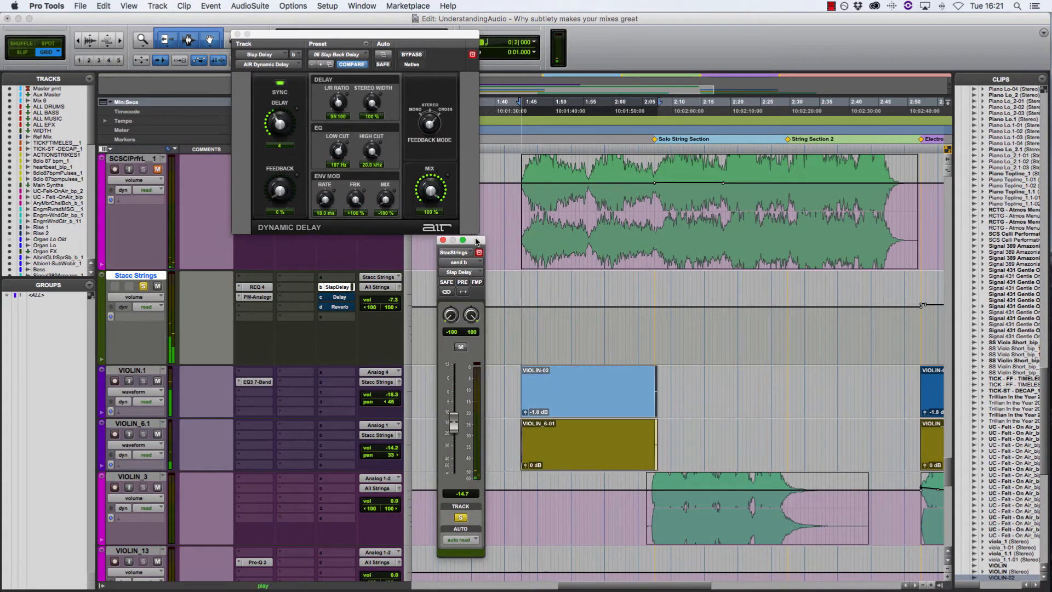
{"action": "left_click", "coordinate": [455, 426]}
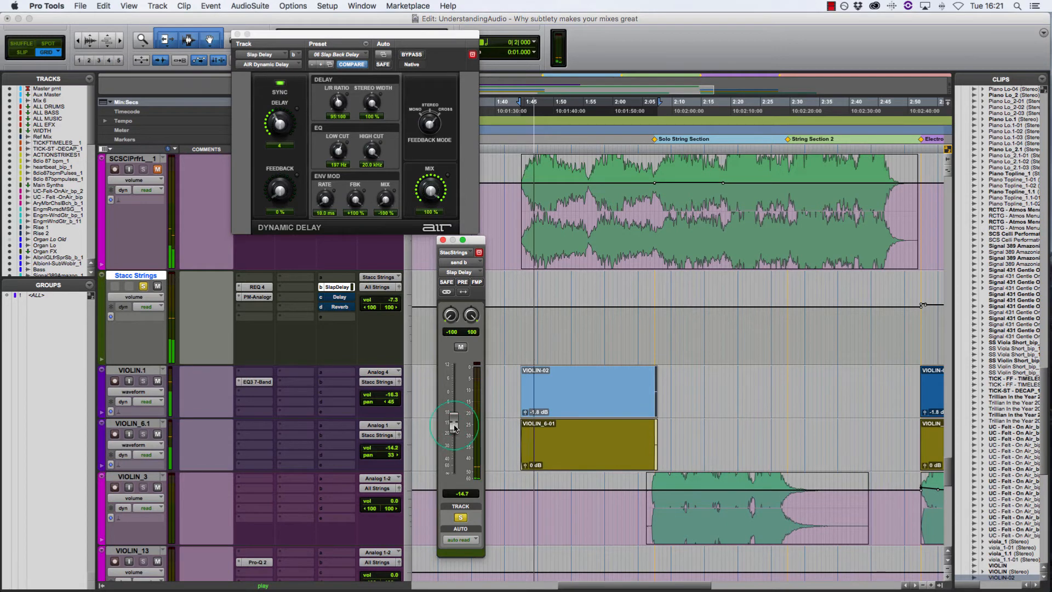
{"action": "mouse_move", "coordinate": [454, 427]}
{"action": "left_mouse_down"}
{"action": "mouse_move", "coordinate": [455, 405]}
{"action": "mouse_move", "coordinate": [460, 454]}
{"action": "mouse_move", "coordinate": [461, 422]}
{"action": "left_mouse_up"}
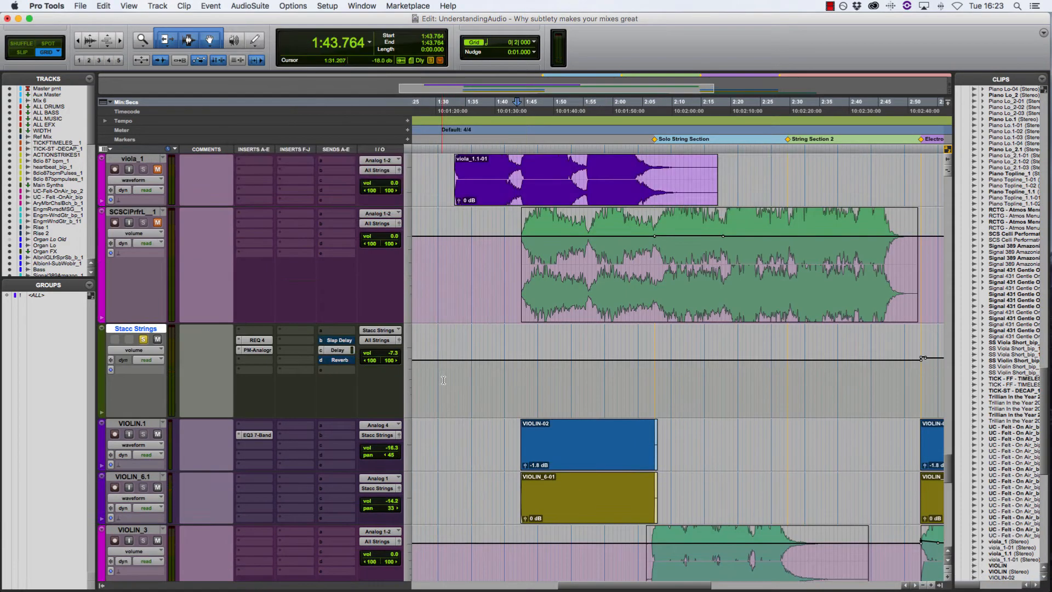
Open the PM-EchoFlex on the Delay track and the Delay send of Stacc Strings, and select the VIOLIN-02 clip
{"action": "scroll", "coordinate": [443, 380], "scroll_direction": "up", "scroll_amount": 5}
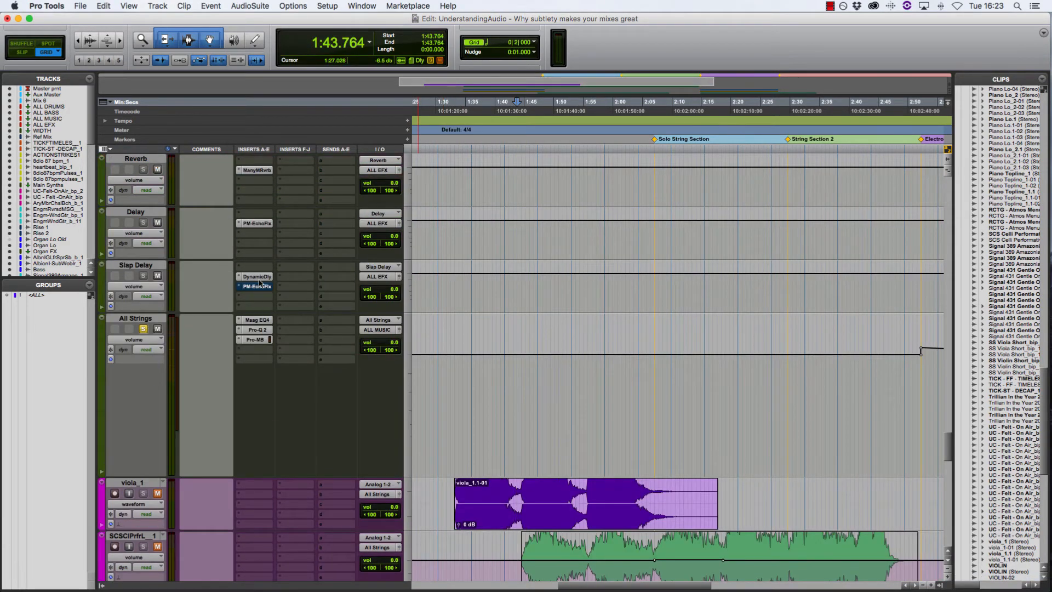
{"action": "left_click", "coordinate": [261, 225]}
{"action": "scroll", "coordinate": [214, 255], "scroll_direction": "down", "scroll_amount": 3}
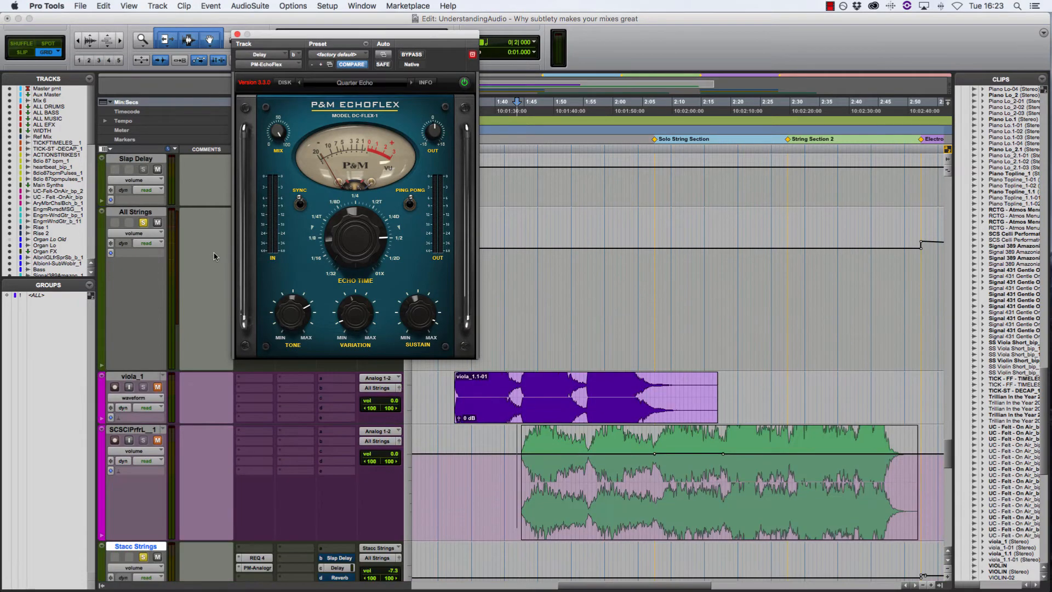
{"action": "left_click", "coordinate": [350, 517]}
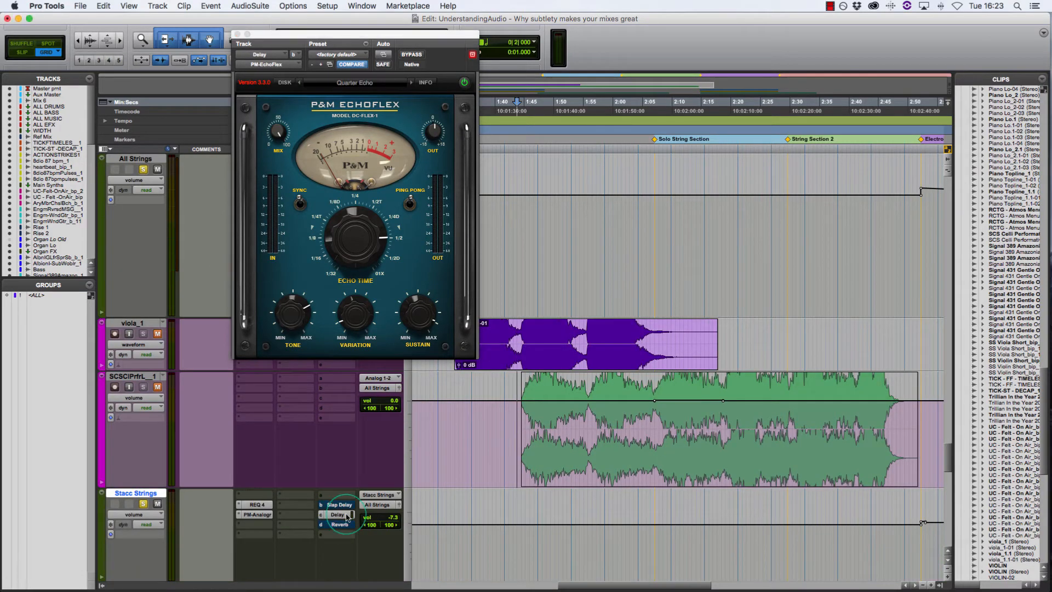
{"action": "scroll", "coordinate": [559, 454], "scroll_direction": "down", "scroll_amount": 4}
{"action": "left_click", "coordinate": [571, 404]}
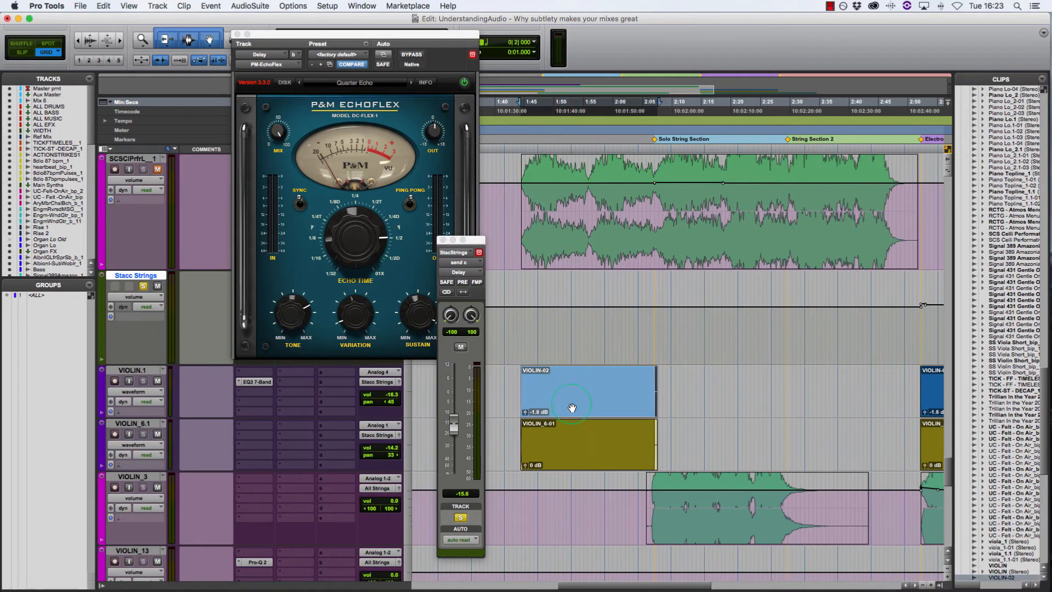
Move the EchoFlex and send windows apart, vary the Delay send level while playing the section, and close the send window
{"action": "left_click_drag", "start_coordinate": [471, 243], "coordinate": [505, 243]}
{"action": "left_click_drag", "start_coordinate": [450, 34], "coordinate": [425, 34]}
{"action": "mouse_move", "coordinate": [488, 426]}
{"action": "left_mouse_down"}
{"action": "mouse_move", "coordinate": [492, 386]}
{"action": "mouse_move", "coordinate": [493, 448]}
{"action": "mouse_move", "coordinate": [495, 421]}
{"action": "left_mouse_up"}
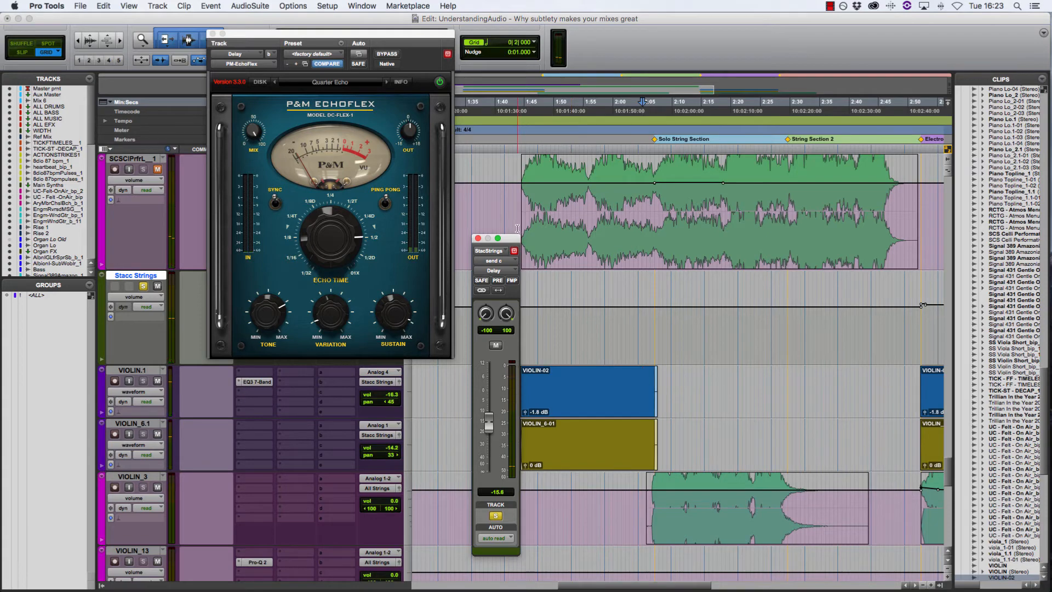
{"action": "left_click", "coordinate": [479, 238]}
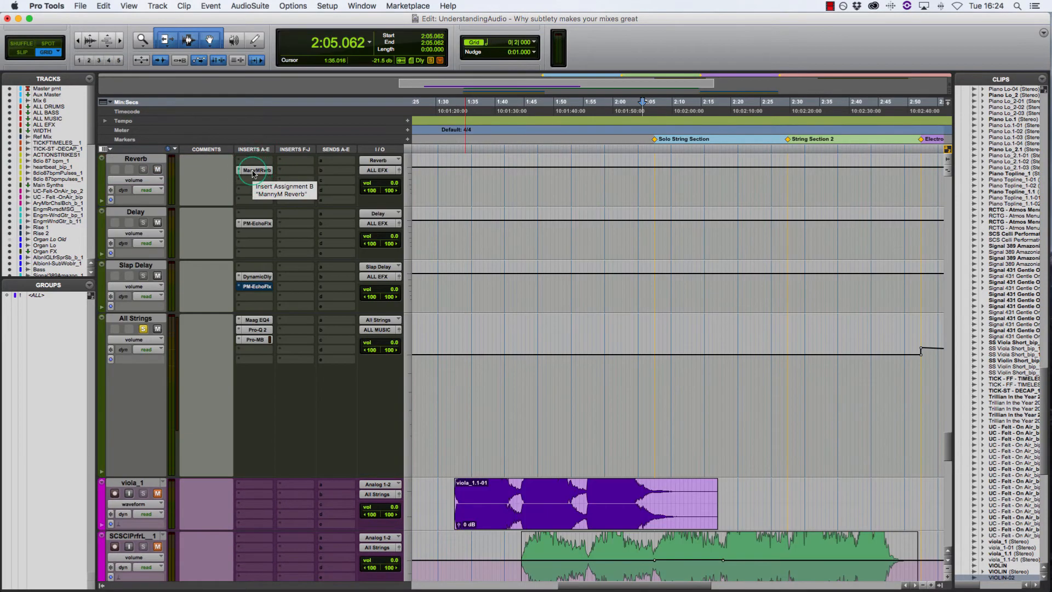
Open the MannyM Reverb on the Reverb track and select the VIOLIN-02 clip for playback
{"action": "left_click", "coordinate": [253, 171]}
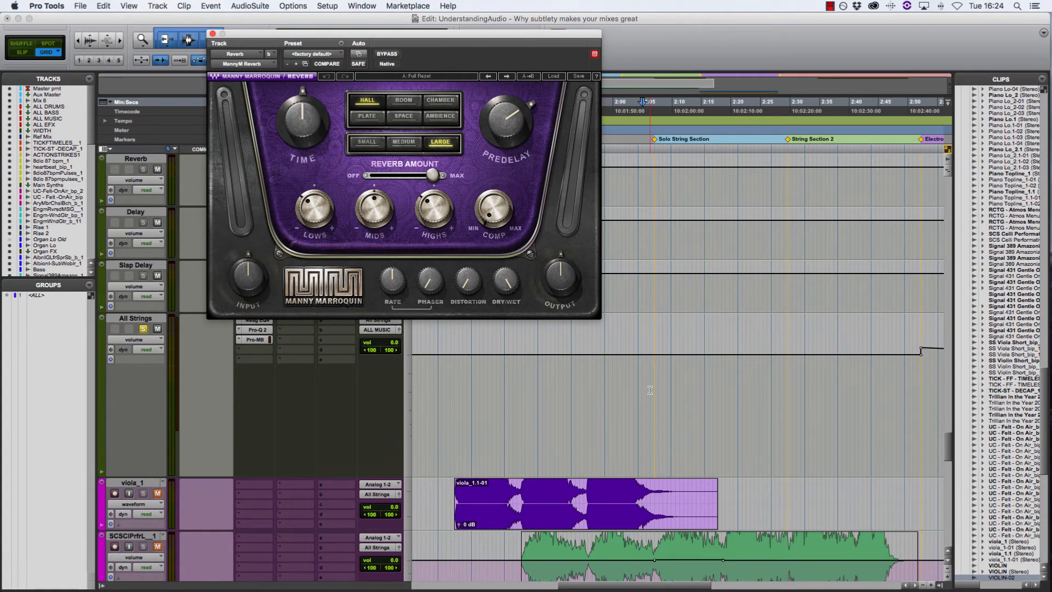
{"action": "scroll", "coordinate": [650, 390], "scroll_direction": "down", "scroll_amount": 10}
{"action": "left_click", "coordinate": [619, 458]}
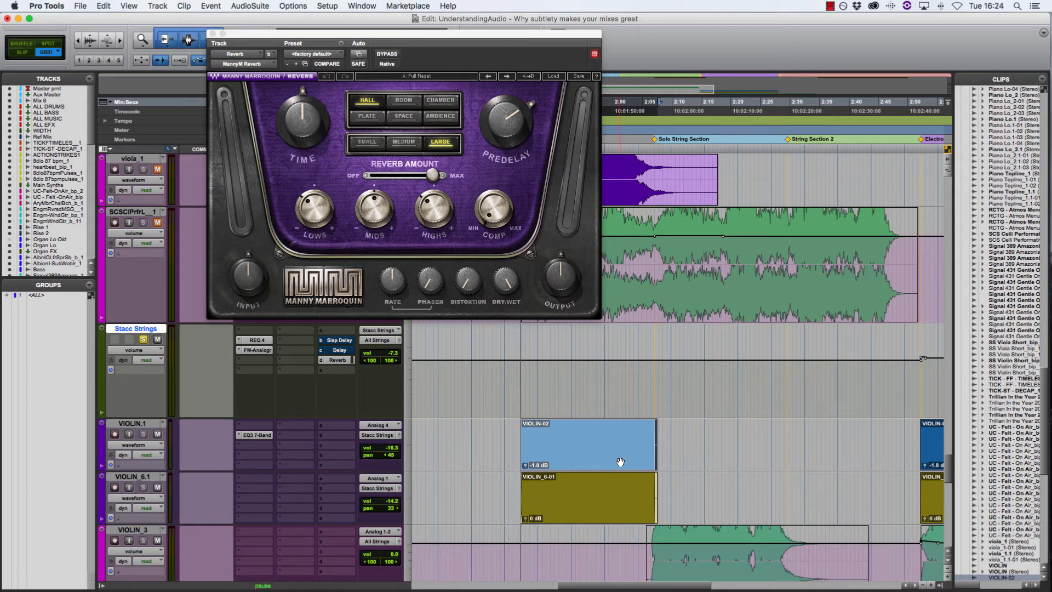
Vary the Stacc Strings Reverb send between +6.5 and -23.9 dB during playback, return it to -11.5 dB, and close its window
{"action": "left_click", "coordinate": [337, 360]}
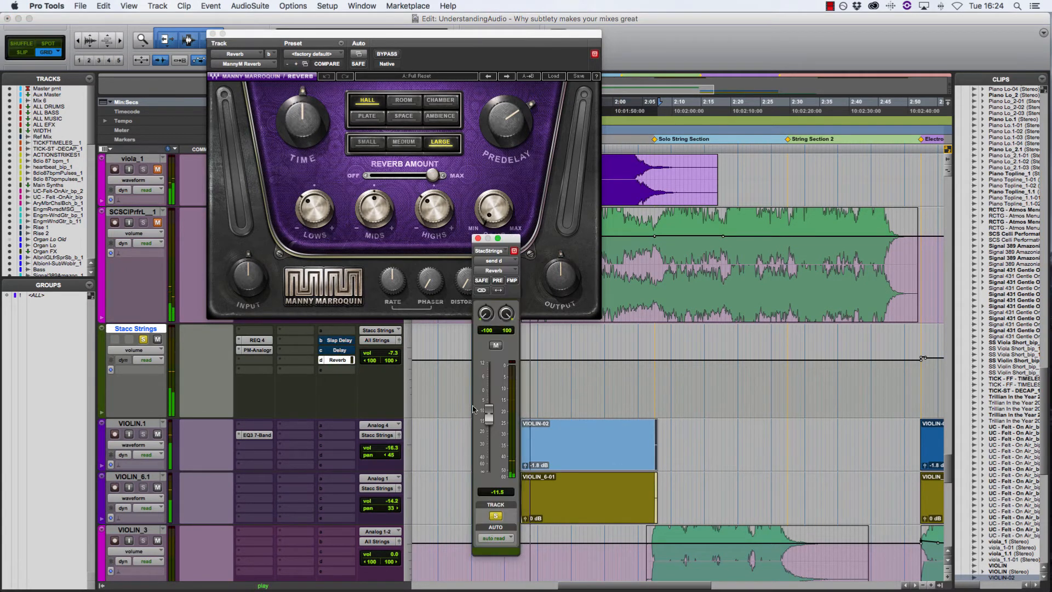
{"action": "left_click_drag", "start_coordinate": [494, 401], "coordinate": [495, 386]}
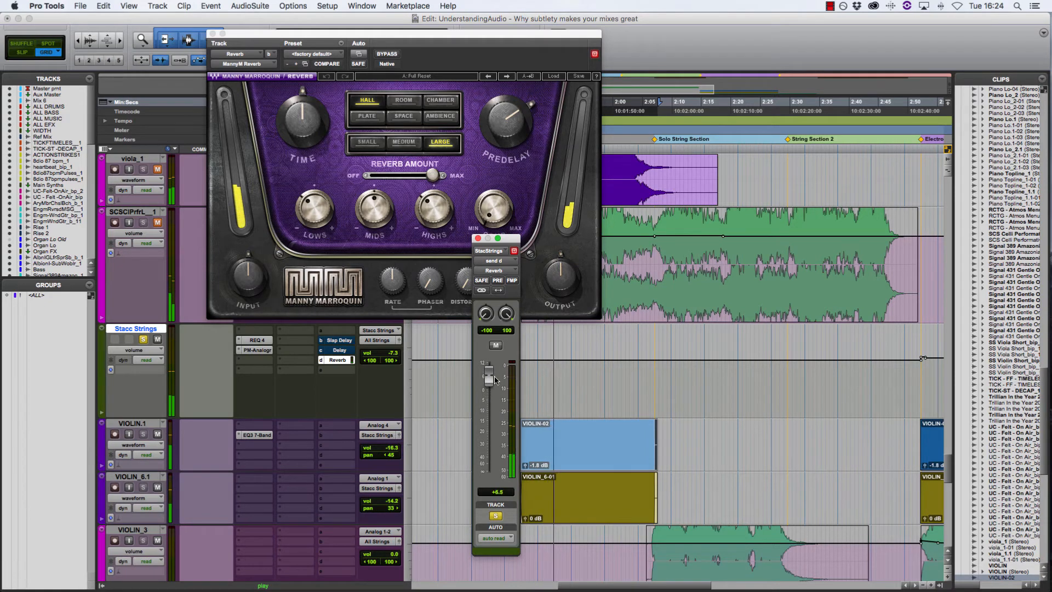
{"action": "left_click_drag", "start_coordinate": [495, 376], "coordinate": [494, 395]}
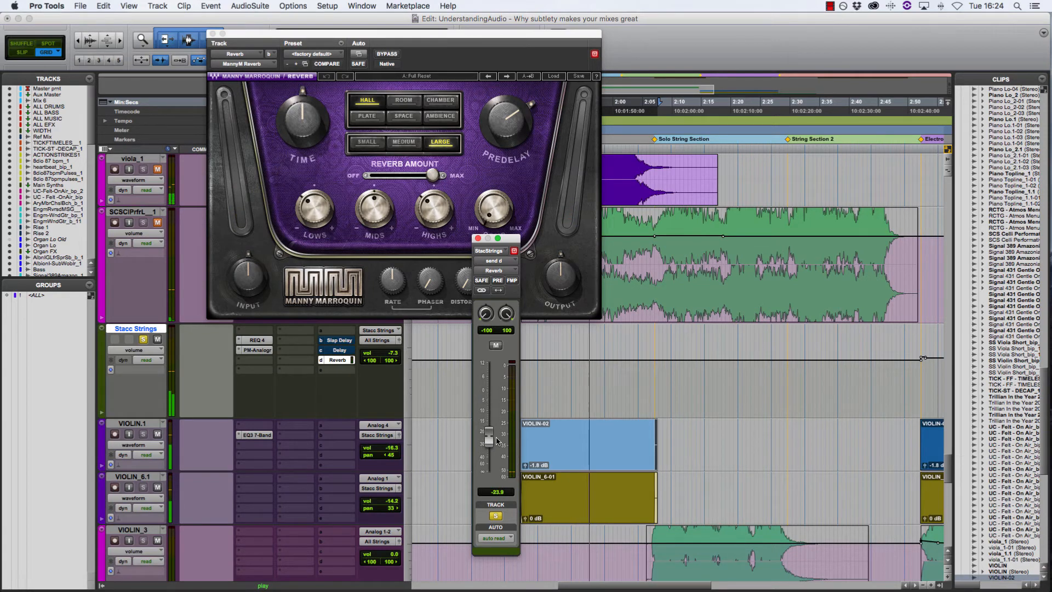
{"action": "left_click_drag", "start_coordinate": [496, 441], "coordinate": [499, 440]}
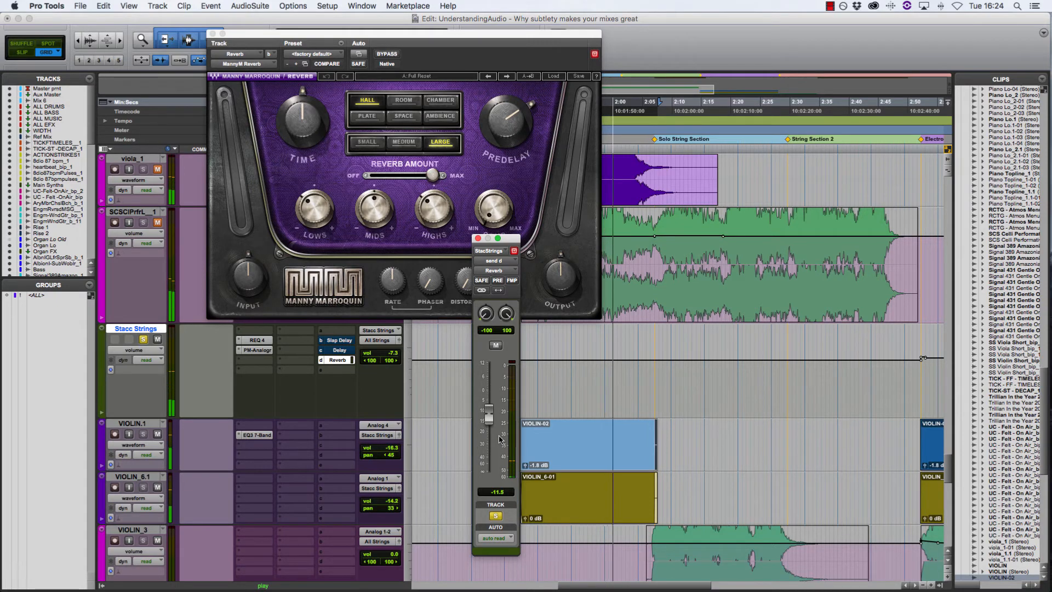
{"action": "left_click", "coordinate": [478, 240]}
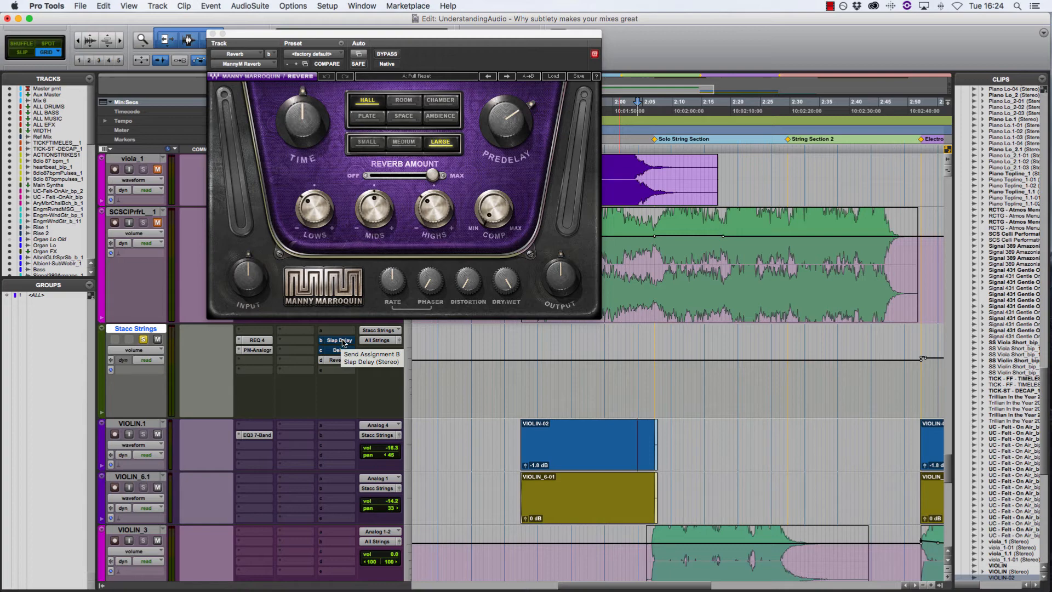
Play the VIOLIN-02 section while comparing the Slap Delay, Delay and Reverb sends of Stacc Strings bypassed and active, and stop playback
{"action": "left_click", "coordinate": [542, 457]}
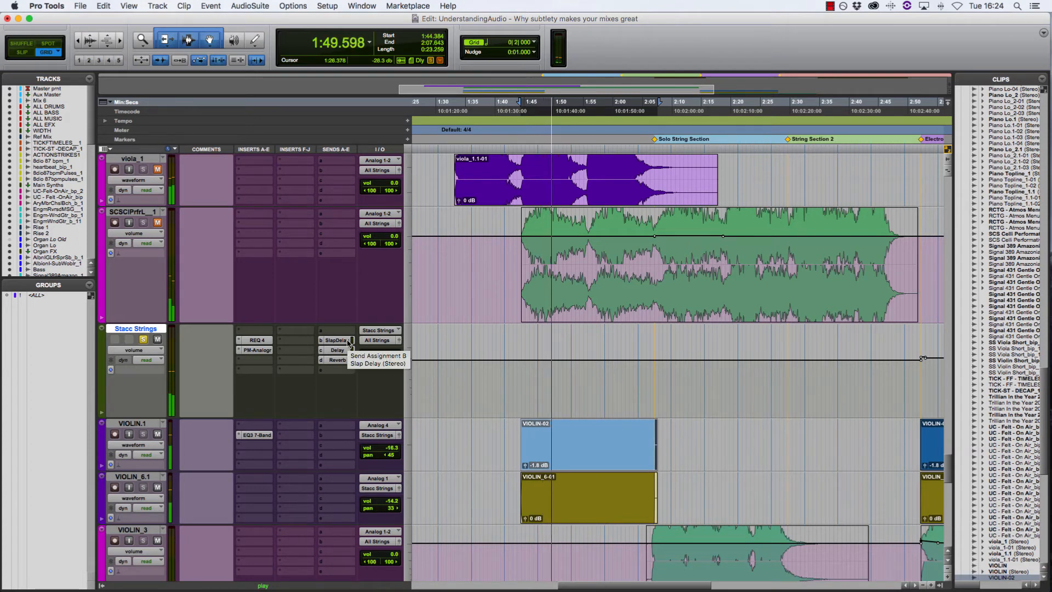
{"action": "left_click", "coordinate": [348, 343]}
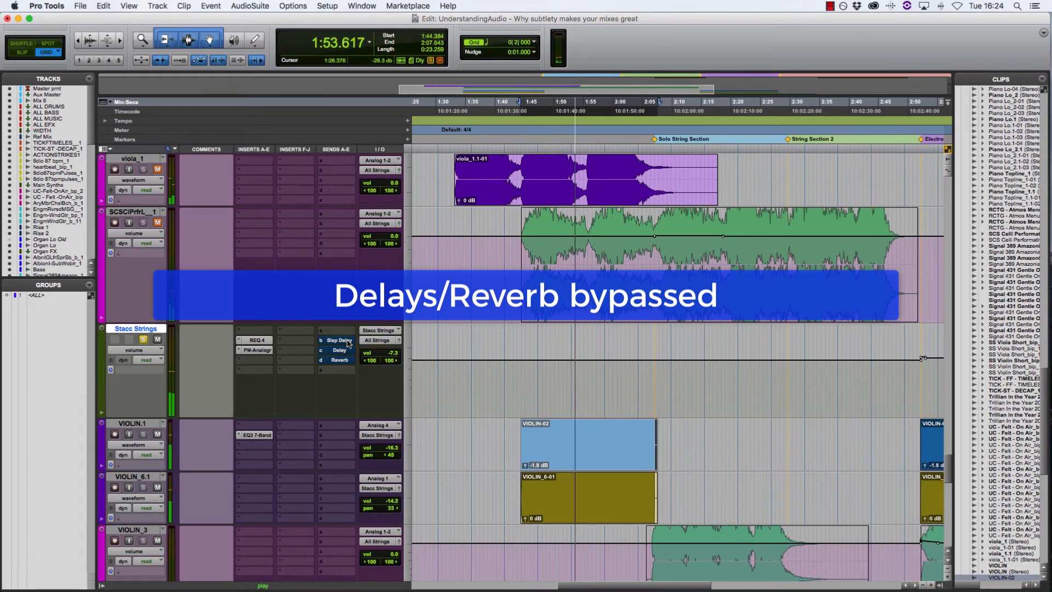
{"action": "left_click", "coordinate": [348, 343]}
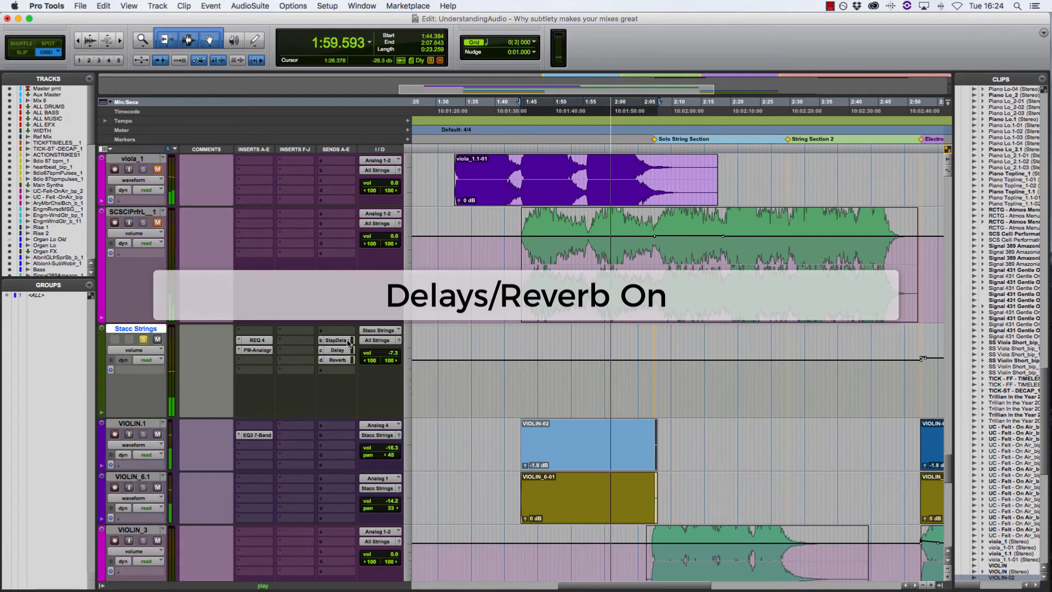
{"action": "left_click", "coordinate": [348, 343]}
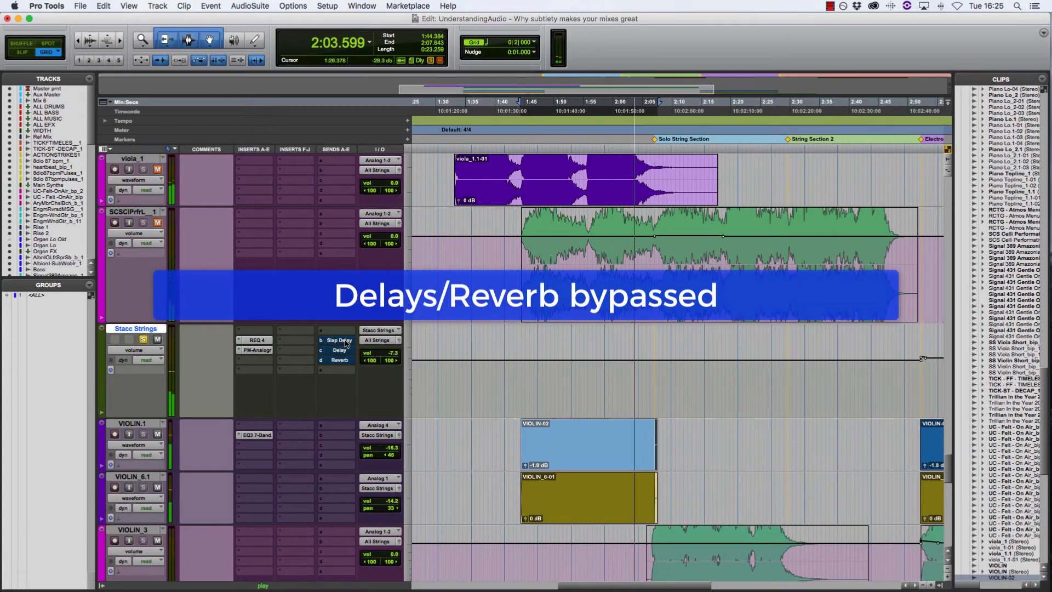
{"action": "left_click", "coordinate": [346, 343]}
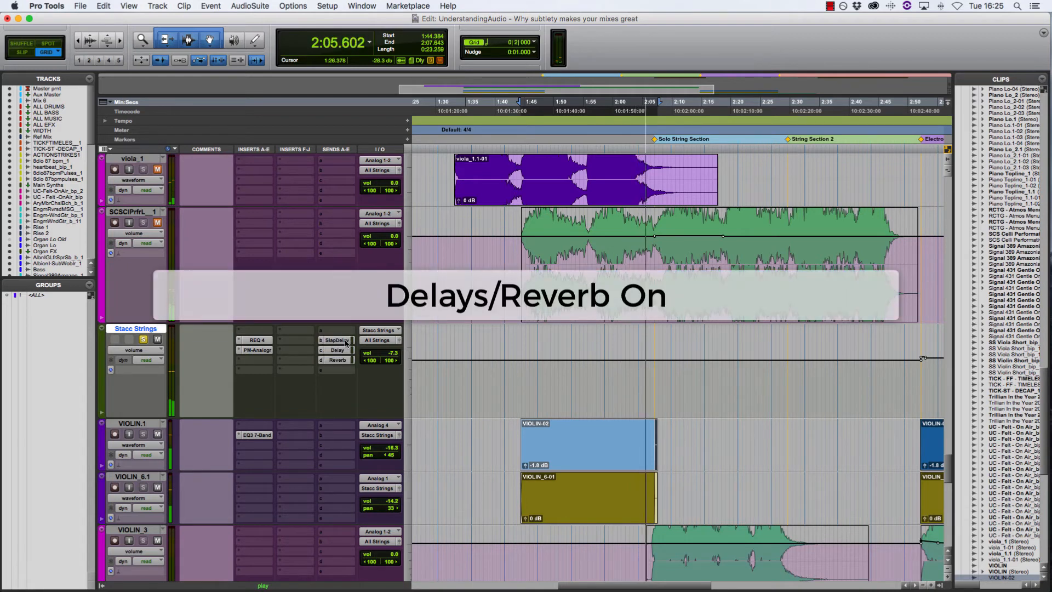
{"action": "key", "text": "space"}
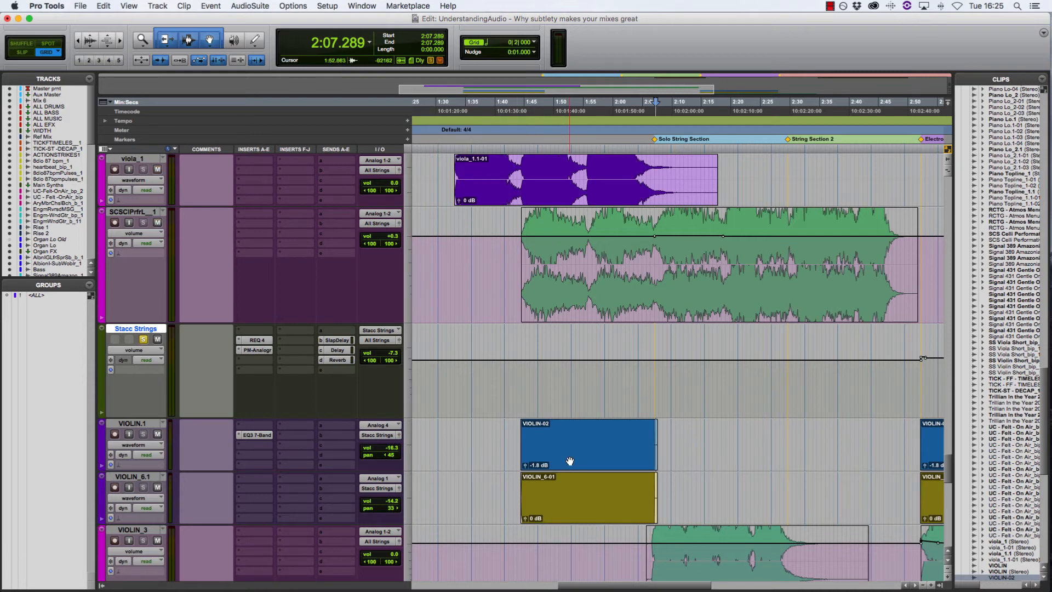
Play the VIOLIN-02 section and bypass the All Strings inserts, the Stacc Strings inserts and sends, and VIOLIN.1's EQ3 7-Band
{"action": "left_click", "coordinate": [570, 461]}
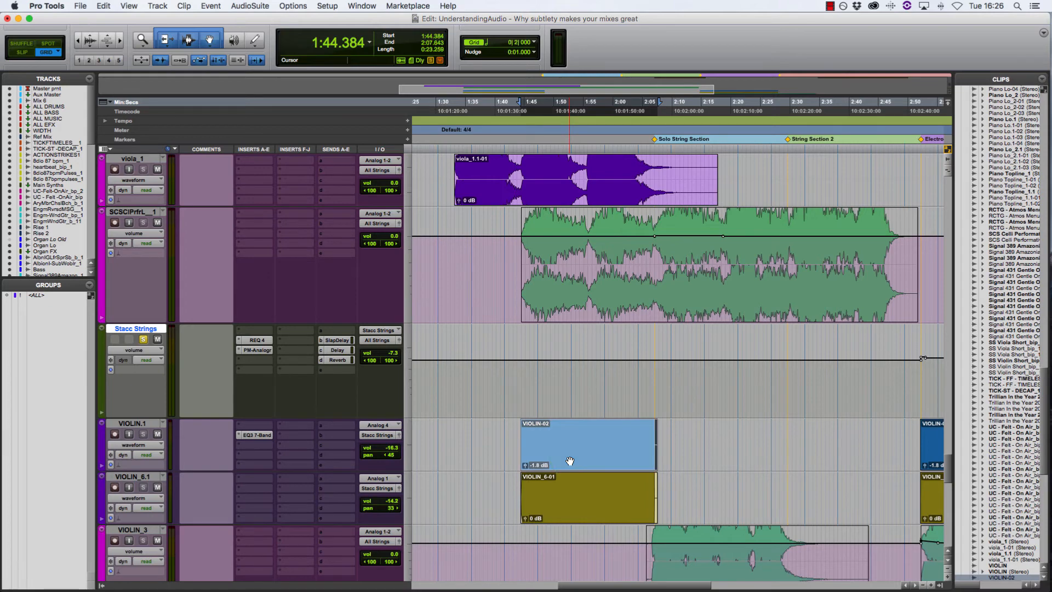
{"action": "key", "text": "space"}
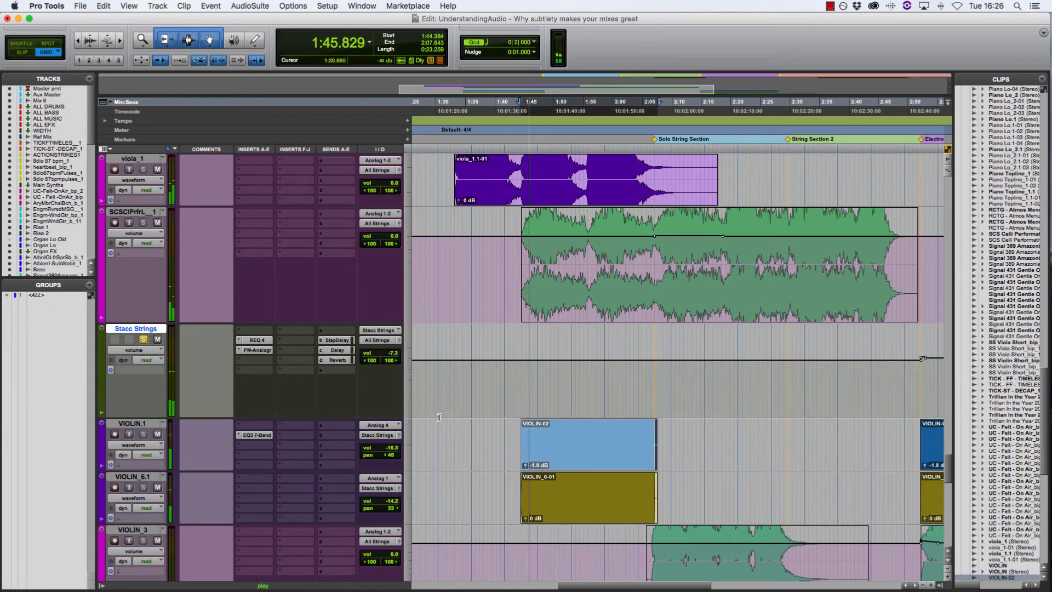
{"action": "scroll", "coordinate": [441, 418], "scroll_direction": "up", "scroll_amount": 3}
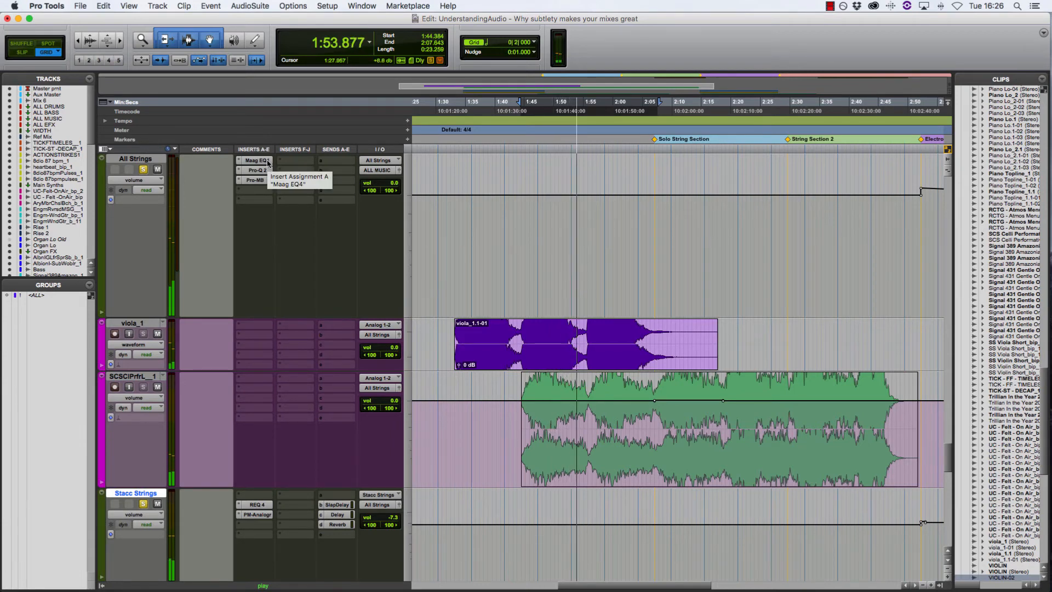
{"action": "left_click", "coordinate": [268, 163], "text": "shift+super"}
{"action": "left_click", "coordinate": [264, 508], "text": "shift+super"}
{"action": "left_click", "coordinate": [331, 508], "text": "shift+super"}
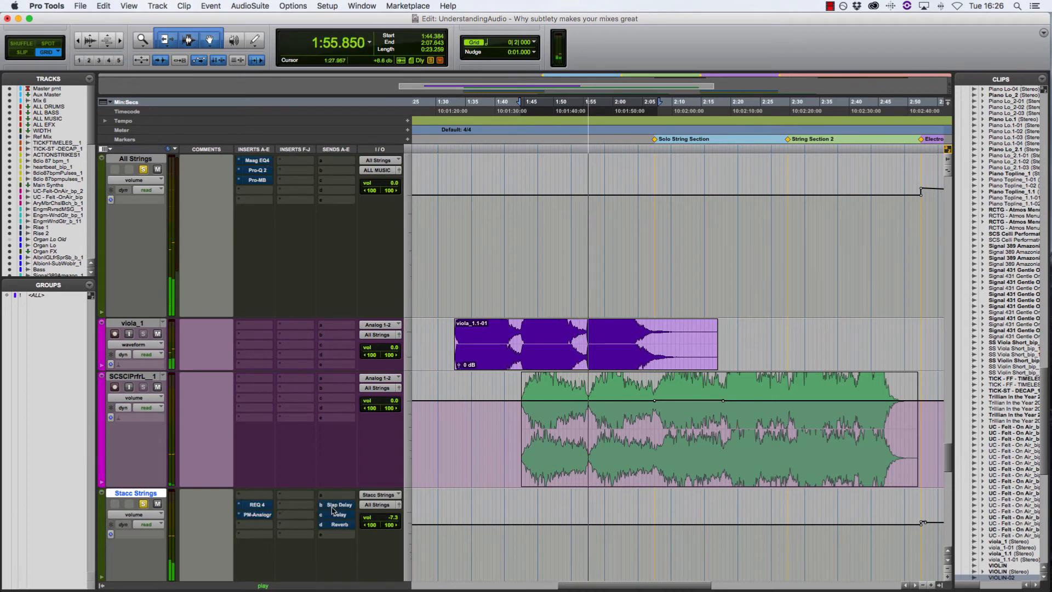
{"action": "scroll", "coordinate": [330, 511], "scroll_direction": "down", "scroll_amount": 3}
{"action": "left_click", "coordinate": [260, 436], "text": "super"}
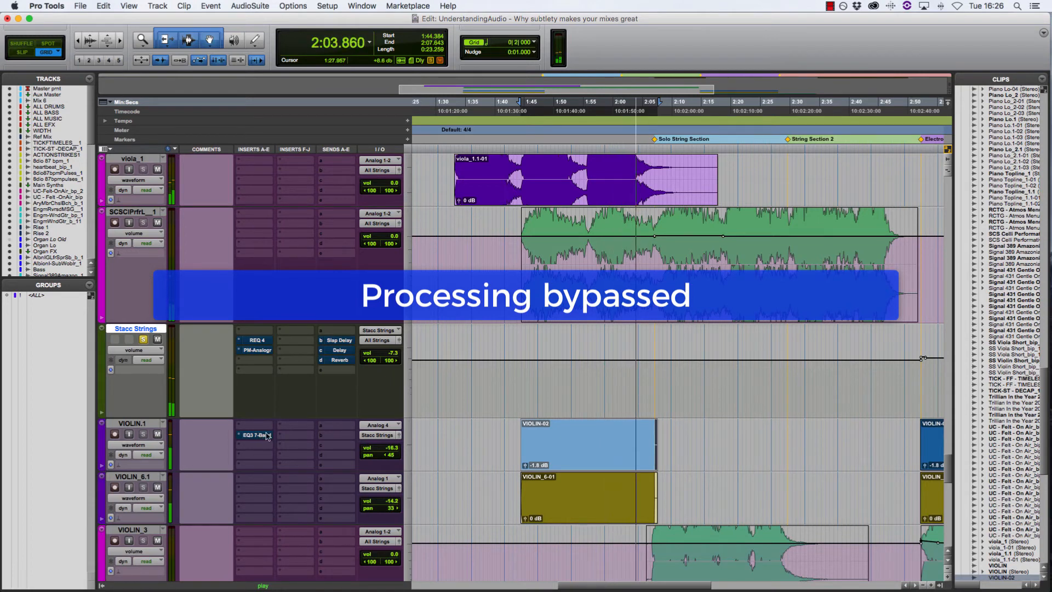
Reactivate the Stacc Strings inserts and sends, VIOLIN.1's EQ3 7-Band and the All Strings inserts during playback
{"action": "left_click", "coordinate": [261, 340], "text": "super"}
{"action": "left_click", "coordinate": [322, 340]}
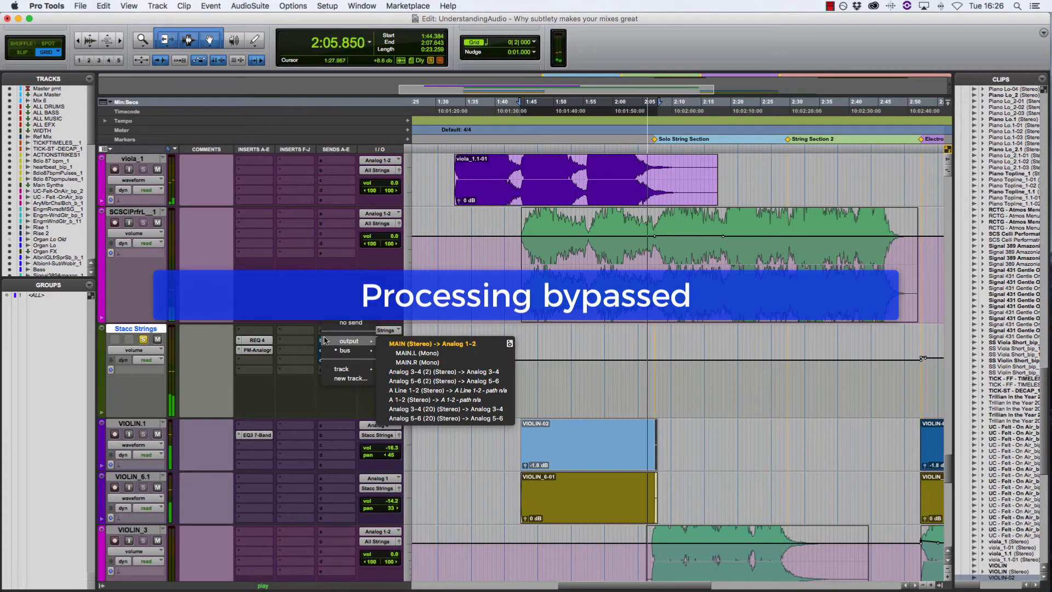
{"action": "key", "text": "Escape"}
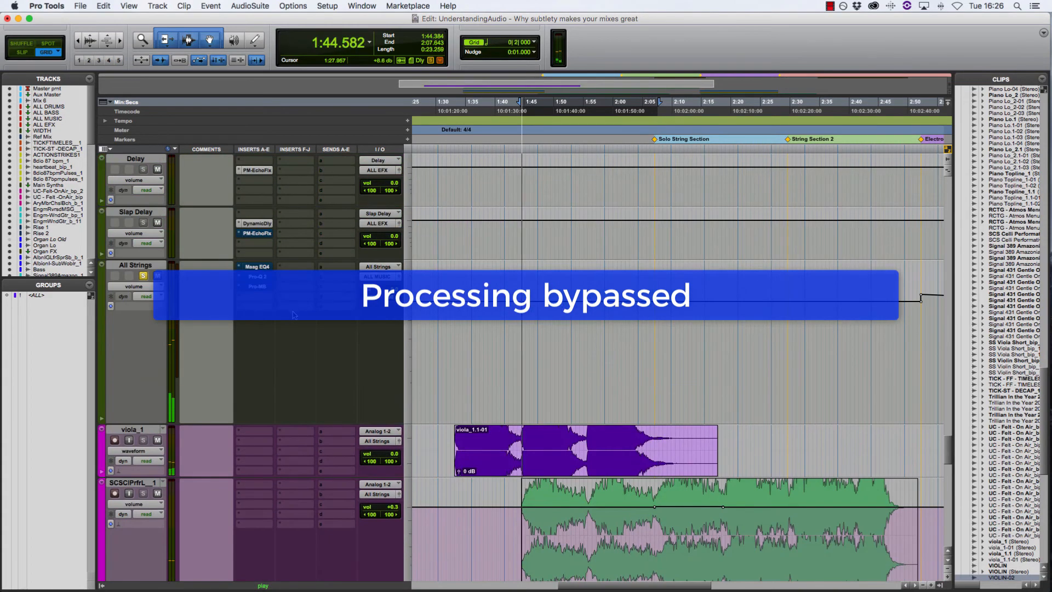
{"action": "scroll", "coordinate": [302, 290], "scroll_direction": "down", "scroll_amount": 8}
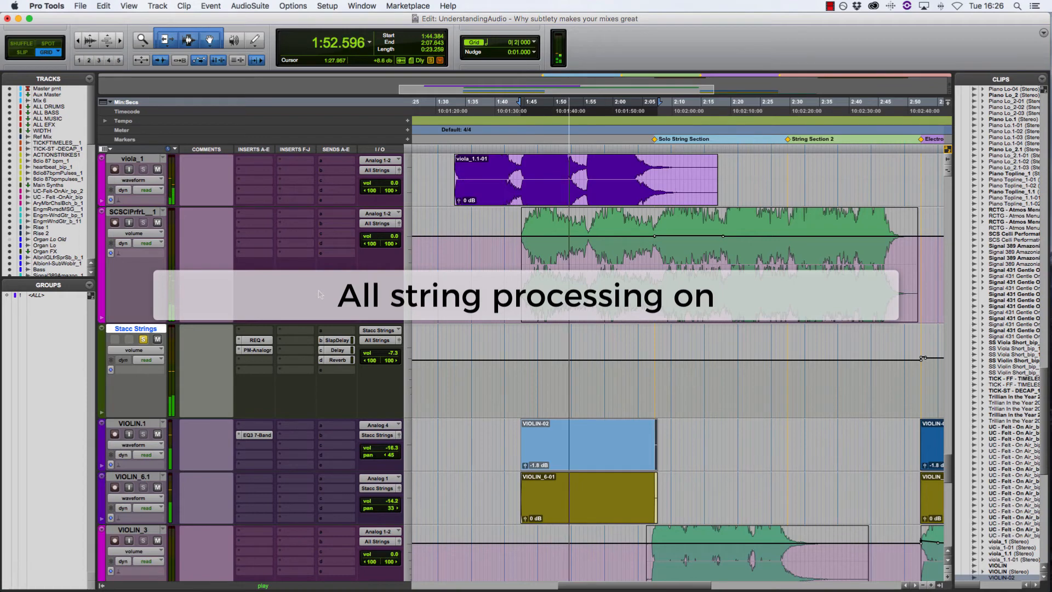
Bypass the Stacc Strings inserts and sends, VIOLIN.1's EQ3 7-Band and the All Strings inserts again, listen, and stop playback
{"action": "left_click", "coordinate": [260, 341], "text": "super"}
{"action": "left_click", "coordinate": [332, 341], "text": "super"}
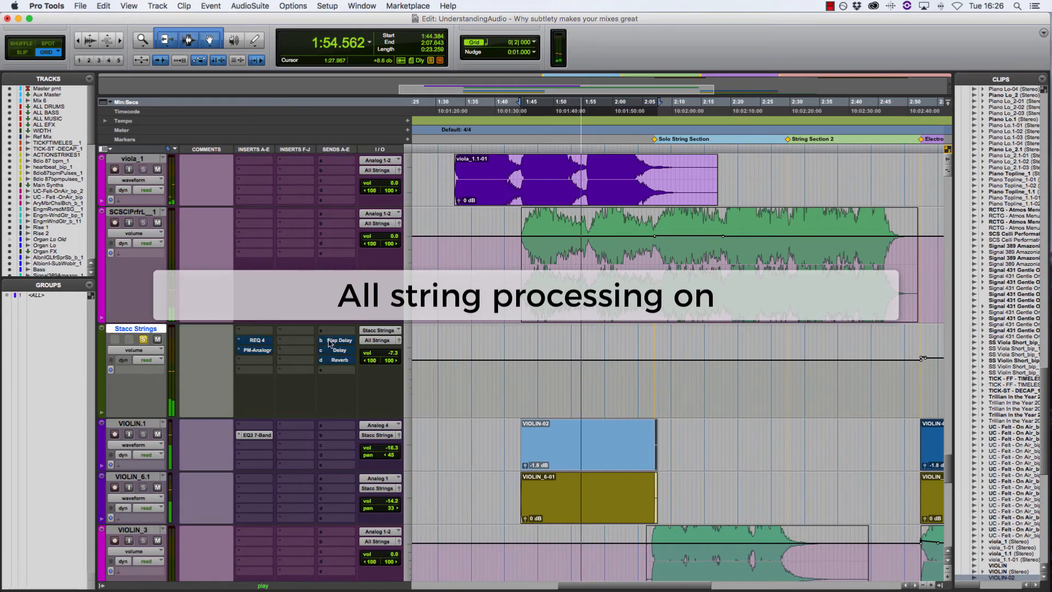
{"action": "left_click", "coordinate": [260, 433], "text": "super"}
{"action": "scroll", "coordinate": [260, 395], "scroll_direction": "up", "scroll_amount": 5}
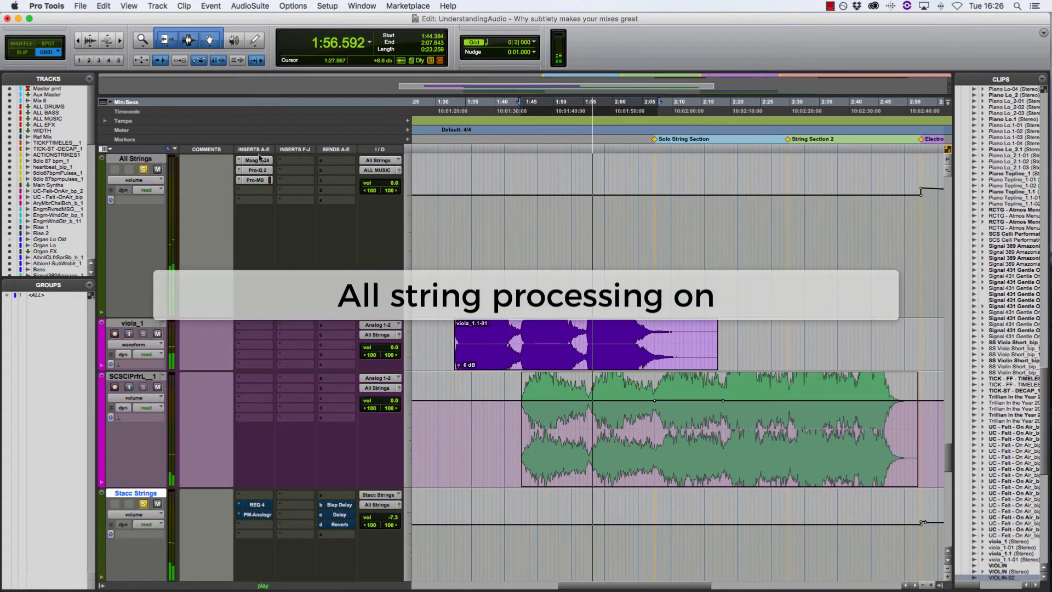
{"action": "scroll", "coordinate": [319, 202], "scroll_direction": "down", "scroll_amount": 10}
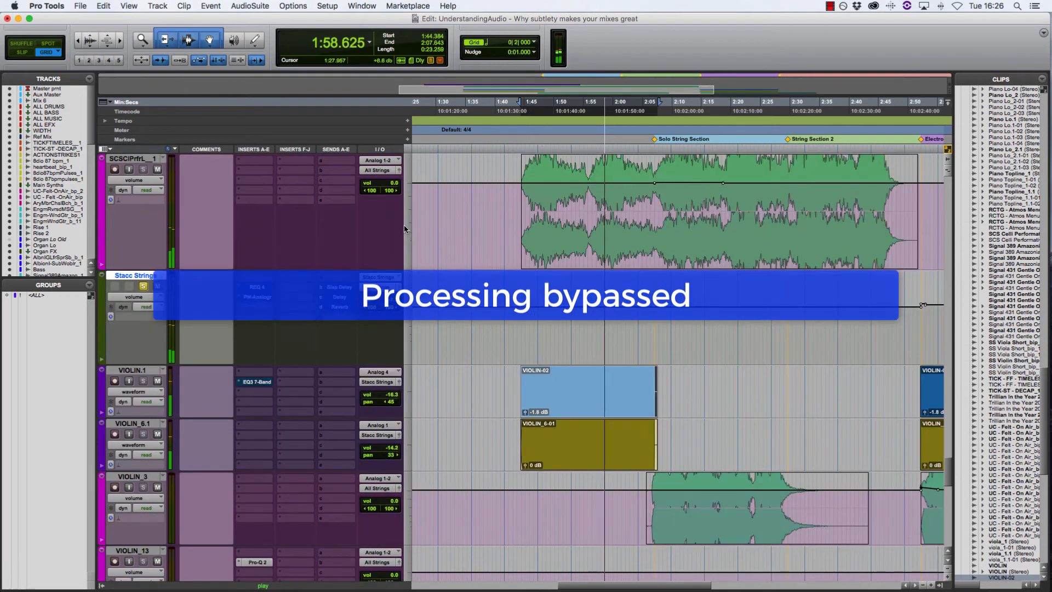
{"action": "scroll", "coordinate": [406, 229], "scroll_direction": "up", "scroll_amount": 5}
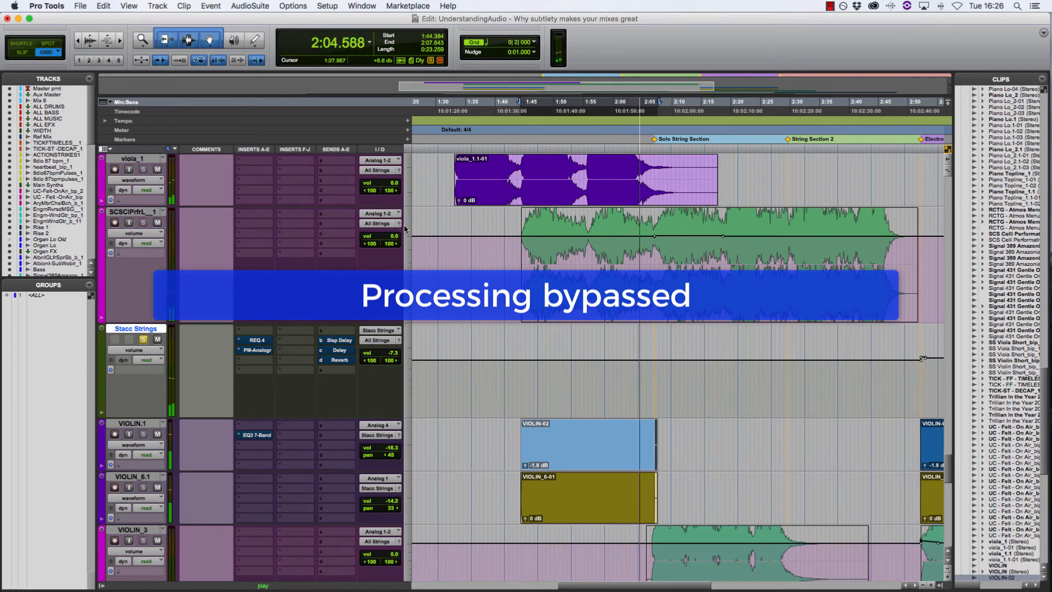
{"action": "key", "text": "space"}
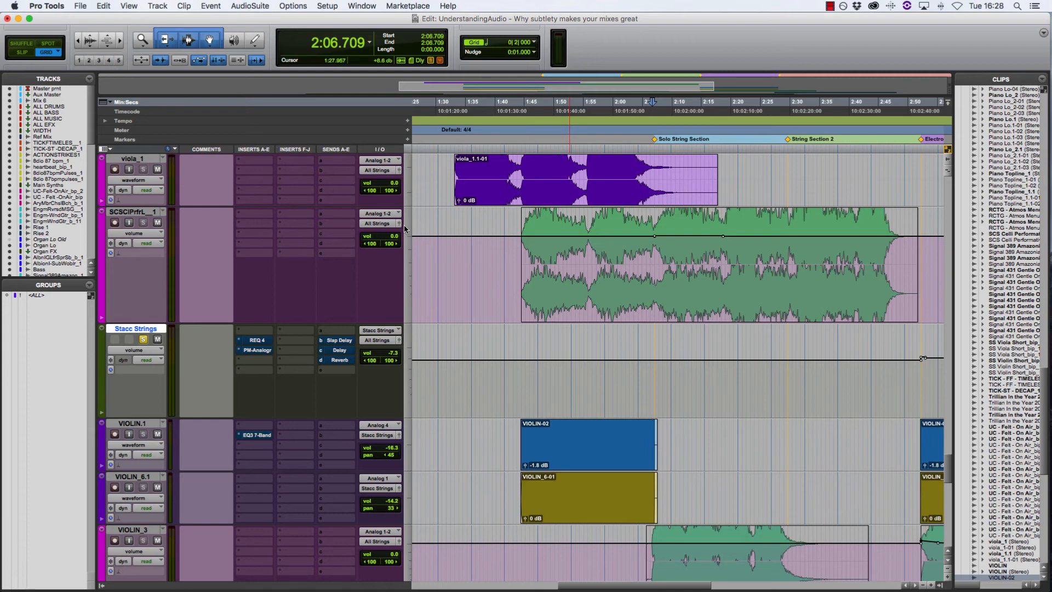
Reactivate all string processing, unsolo All Strings and Stacc Strings, and play the VIOLIN-02 section in the full mix
{"action": "scroll", "coordinate": [274, 435], "scroll_direction": "up", "scroll_amount": 3}
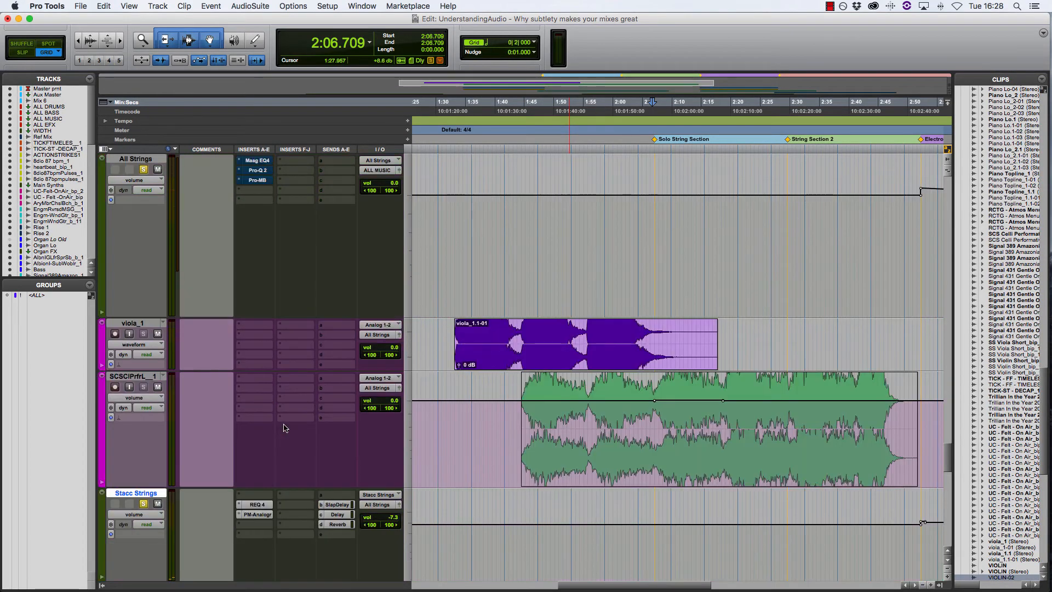
{"action": "scroll", "coordinate": [325, 236], "scroll_direction": "down", "scroll_amount": 3}
{"action": "left_click", "coordinate": [578, 458]}
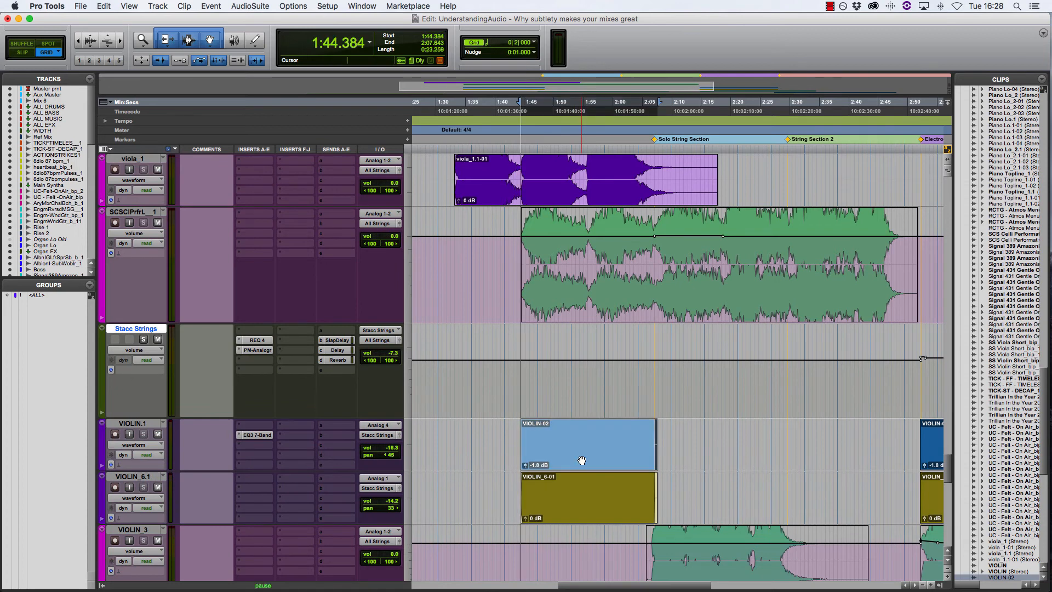
{"action": "key", "text": "space"}
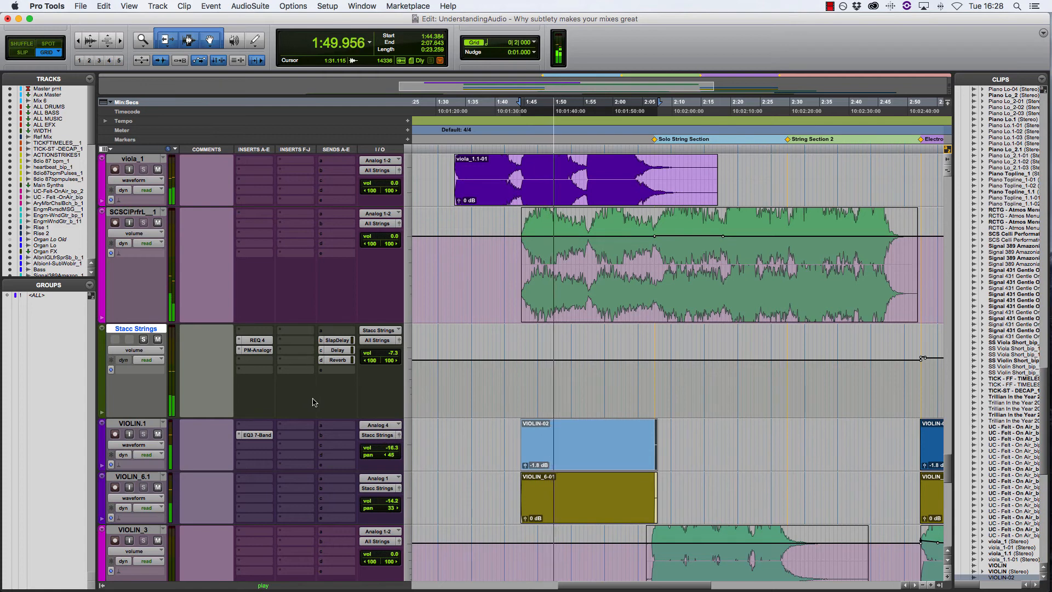
Bypass VIOLIN.1's EQ3 7-Band, the Stacc Strings inserts and sends, and the All Strings inserts while the full mix plays
{"action": "left_click", "coordinate": [264, 434], "text": "super"}
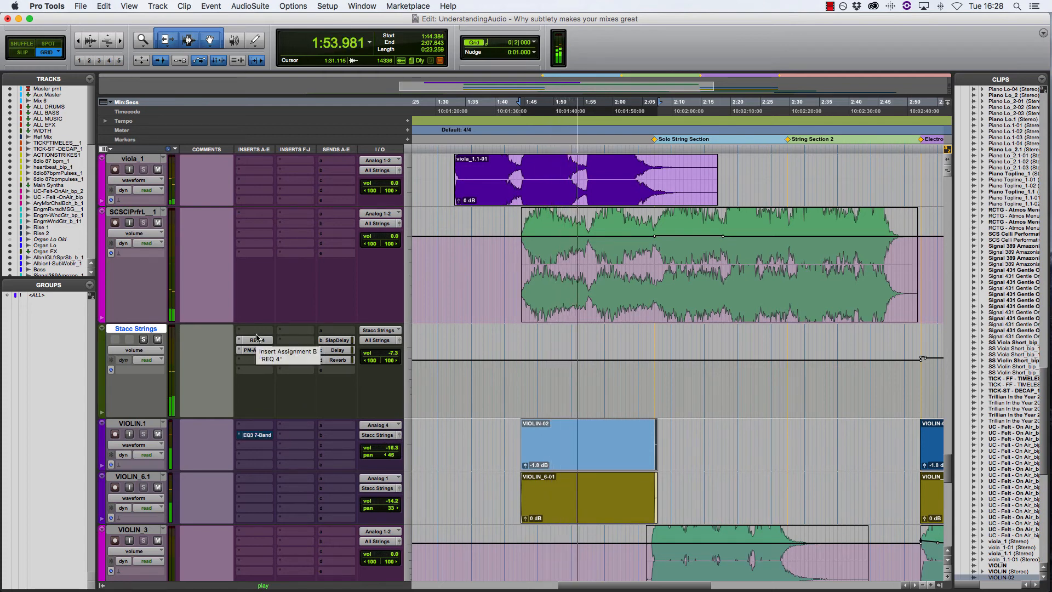
{"action": "left_click", "coordinate": [257, 338], "text": "super"}
{"action": "left_click", "coordinate": [270, 349], "text": "super"}
{"action": "left_click", "coordinate": [342, 343], "text": "ctrl+super"}
{"action": "scroll", "coordinate": [297, 265], "scroll_direction": "up", "scroll_amount": 4}
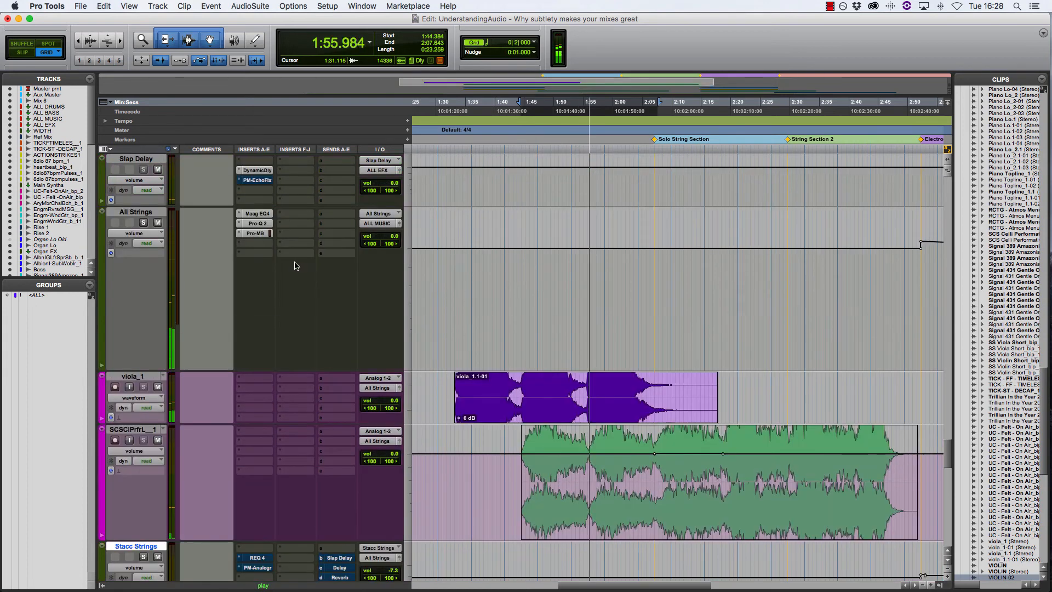
{"action": "left_click", "coordinate": [263, 215], "text": "ctrl+super"}
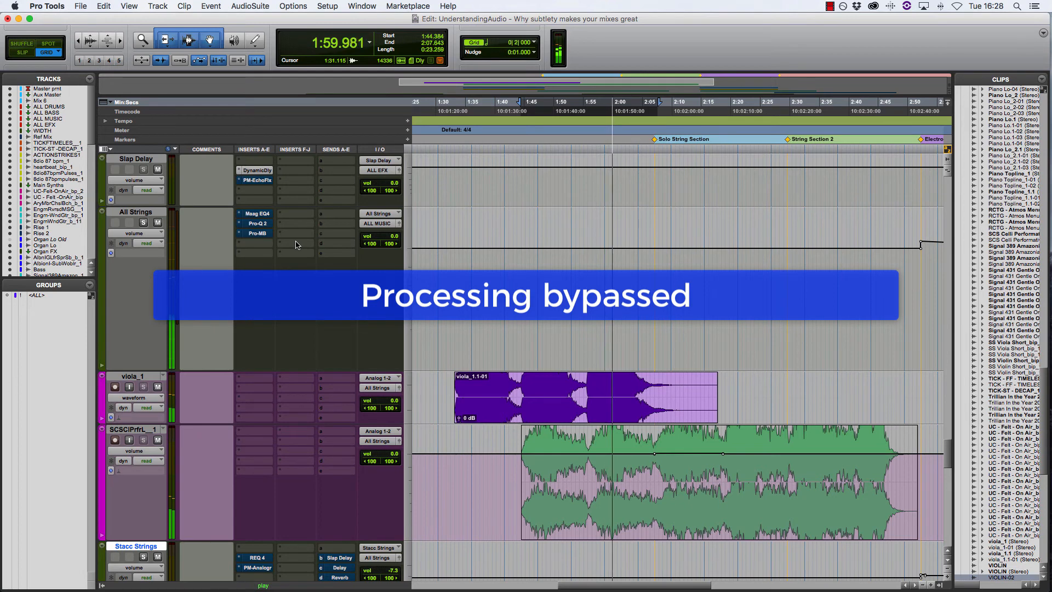
Reactivate the All Strings inserts, the Stacc Strings inserts and sends, and VIOLIN.1's EQ3 7-Band in the playing full mix
{"action": "scroll", "coordinate": [296, 245], "scroll_direction": "down", "scroll_amount": 2}
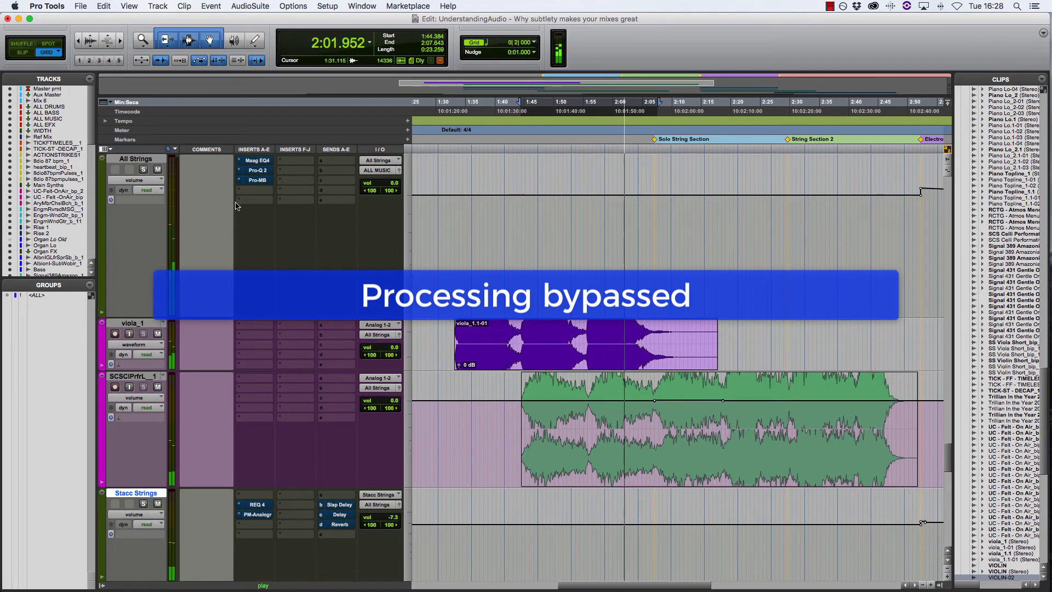
{"action": "left_click", "coordinate": [263, 161], "text": "shift+super"}
{"action": "left_click", "coordinate": [269, 506], "text": "shift+super"}
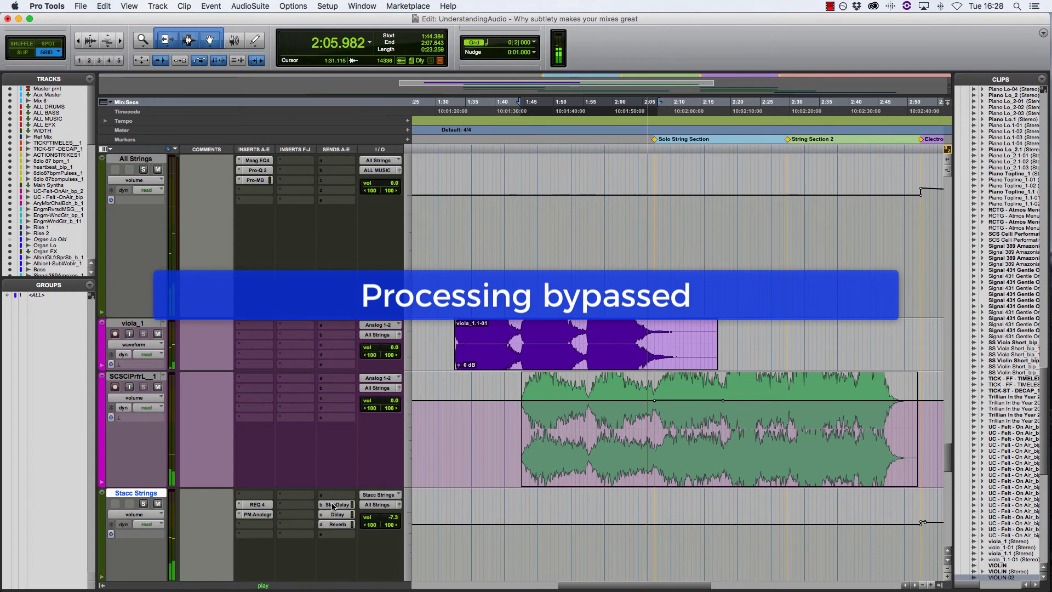
{"action": "scroll", "coordinate": [269, 443], "scroll_direction": "down", "scroll_amount": 3}
{"action": "left_click", "coordinate": [266, 436], "text": "shift+super"}
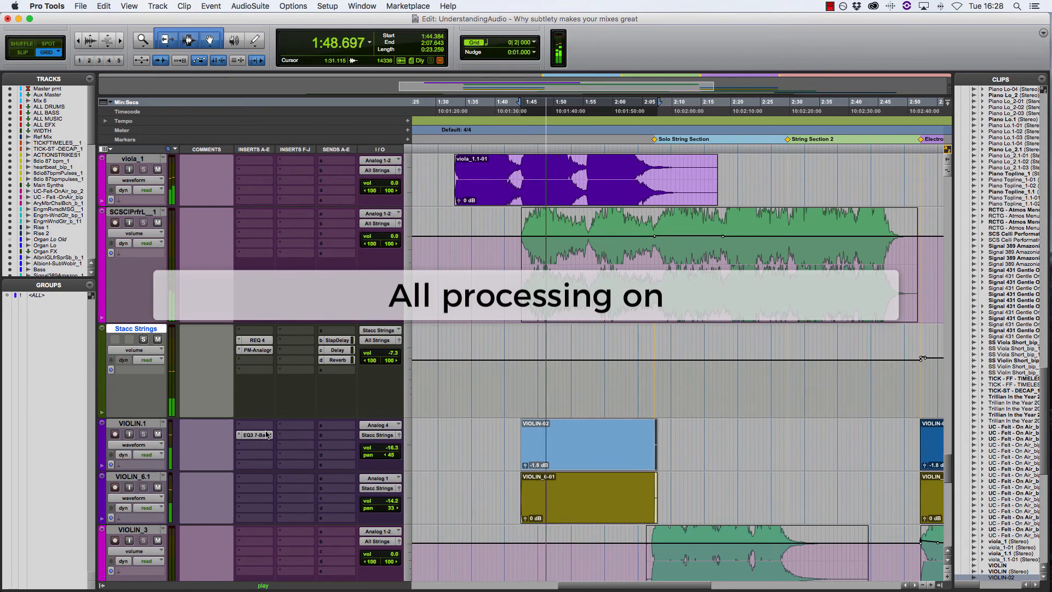
Bypass VIOLIN.1's EQ3 7-Band and Stacc Strings' REQ 4, PM-Analogr and Slap Delay, Delay and Reverb sends during playback
{"action": "left_click", "coordinate": [266, 436], "text": "super"}
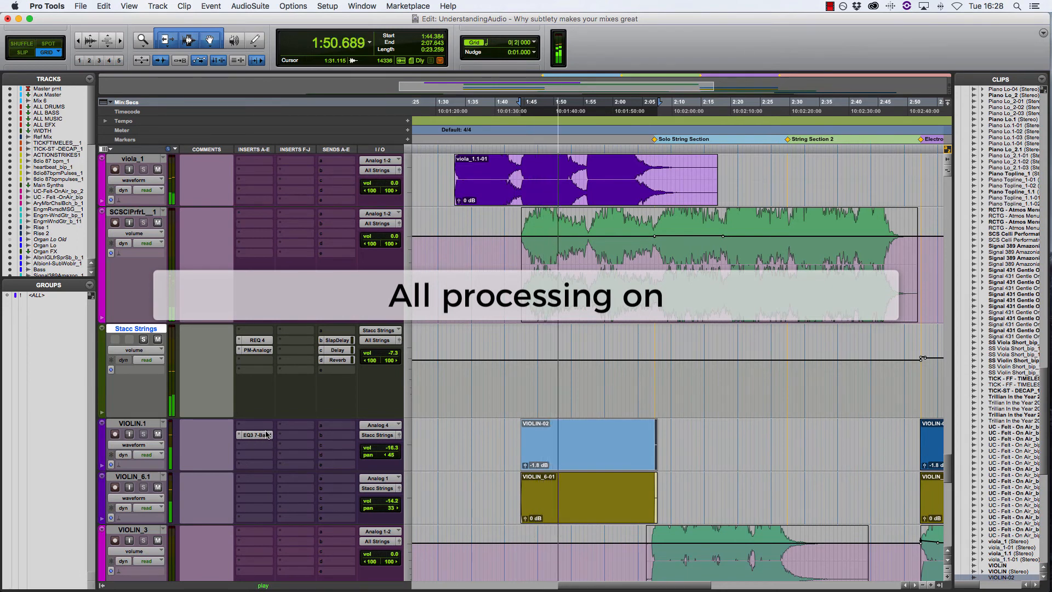
{"action": "left_click", "coordinate": [259, 350], "text": "super"}
{"action": "left_click", "coordinate": [260, 341], "text": "super"}
{"action": "left_click", "coordinate": [336, 342], "text": "super"}
{"action": "left_click", "coordinate": [337, 350], "text": "super"}
{"action": "left_click", "coordinate": [336, 360], "text": "super"}
Bypass the Maag EQ4, Pro-Q 2 and Pro-MB inserts on All Strings and listen to the full mix
{"action": "scroll", "coordinate": [335, 351], "scroll_direction": "up", "scroll_amount": 3}
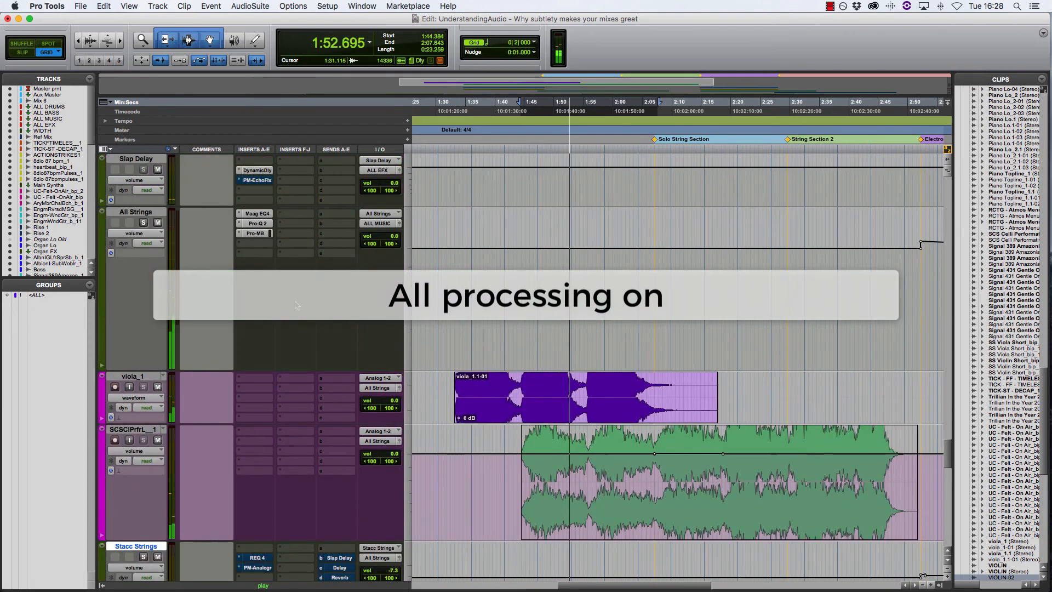
{"action": "left_click", "coordinate": [264, 214], "text": "super"}
{"action": "left_click", "coordinate": [259, 224], "text": "super"}
{"action": "left_click", "coordinate": [259, 233], "text": "super"}
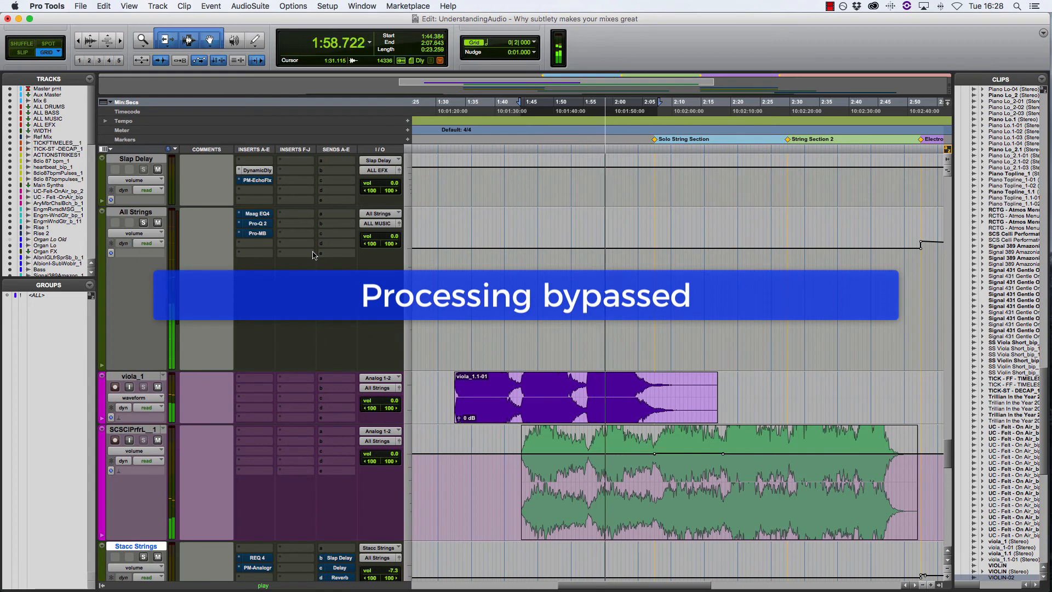
Reactivate all processing on All Strings, Stacc Strings and VIOLIN.1, listen to the rest of the section, and stop playback
{"action": "left_click", "coordinate": [261, 214], "text": "super"}
{"action": "left_click", "coordinate": [262, 223], "text": "super"}
{"action": "left_click", "coordinate": [262, 232], "text": "super"}
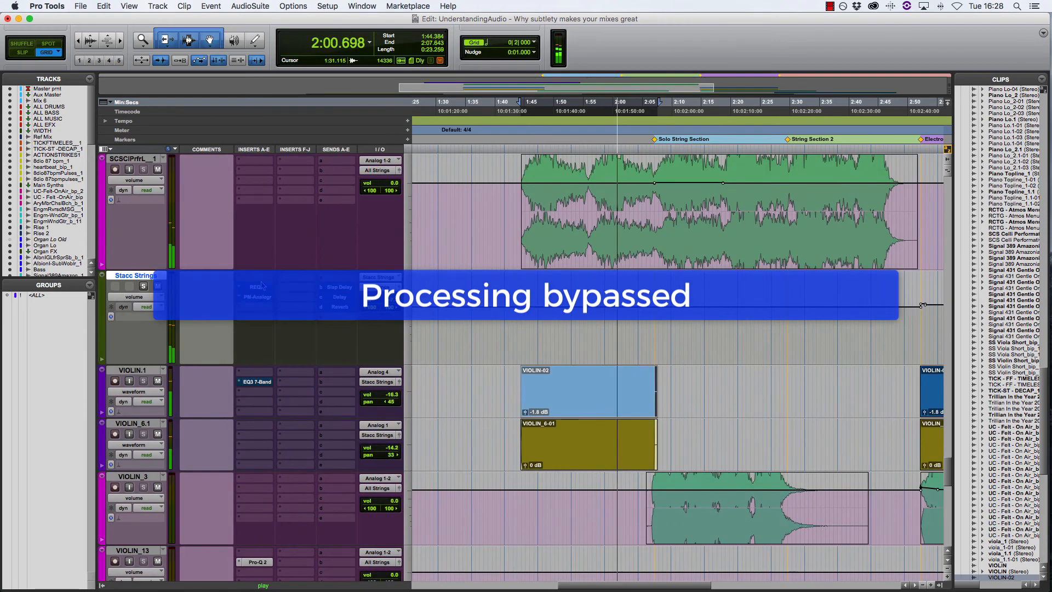
{"action": "left_click", "coordinate": [261, 383], "text": "super"}
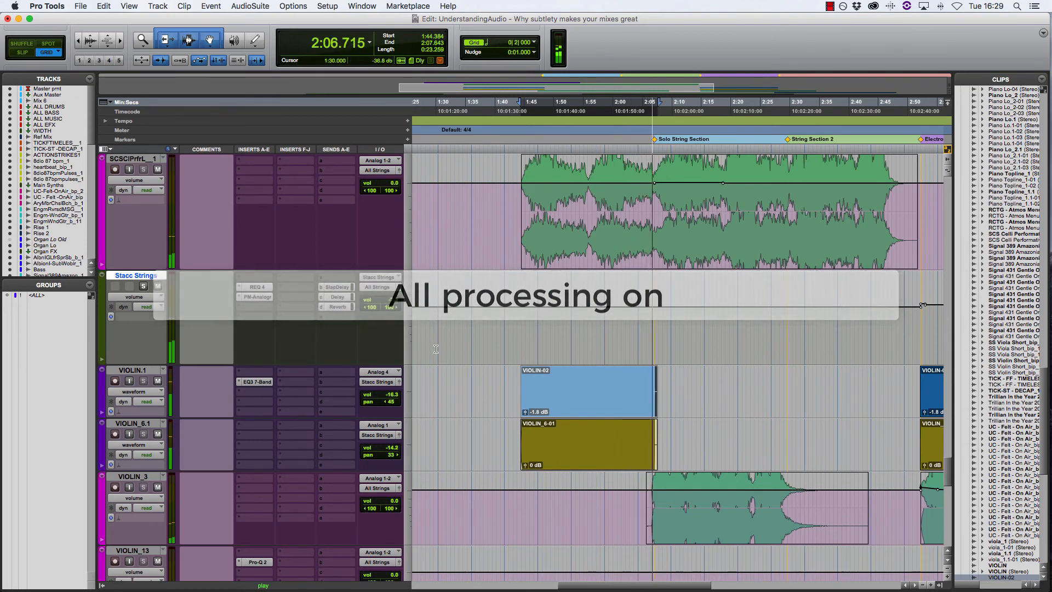
{"action": "key", "text": "space"}
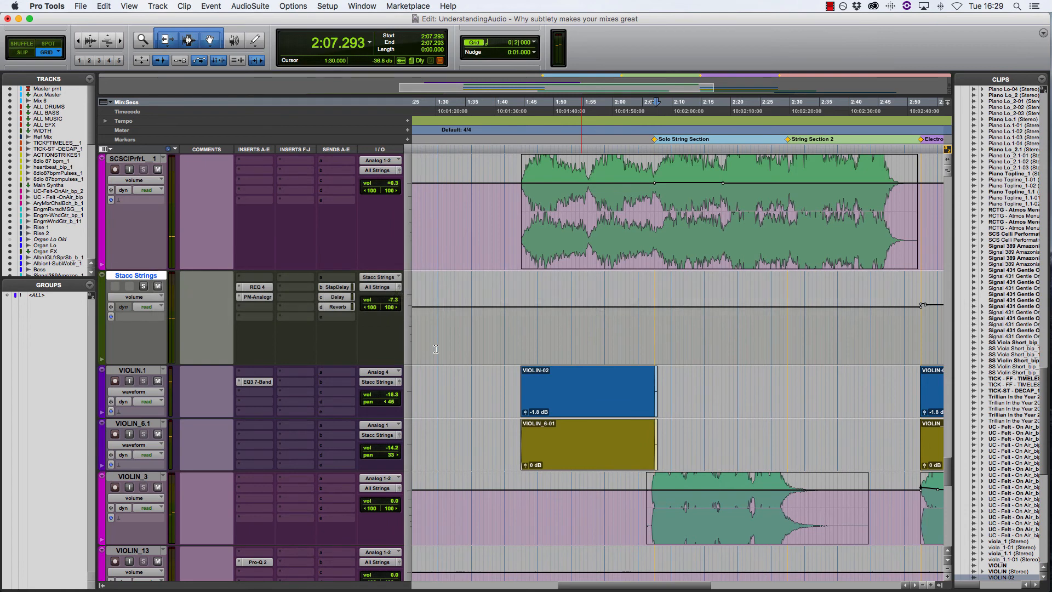